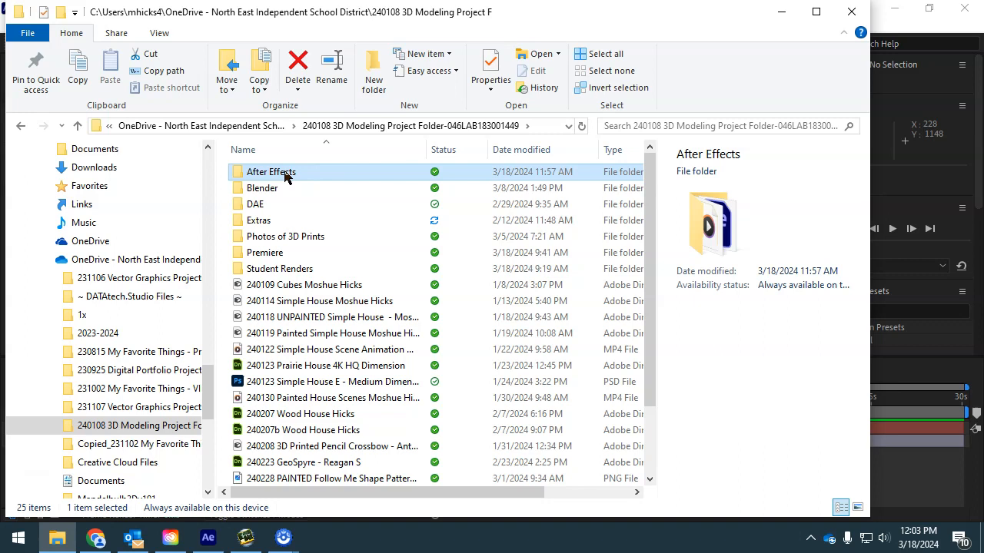
- Switch to After Effects and scrub the Oh My Stars star-field composition to a later frame
click(208, 538)
drag(415, 398, 635, 400)
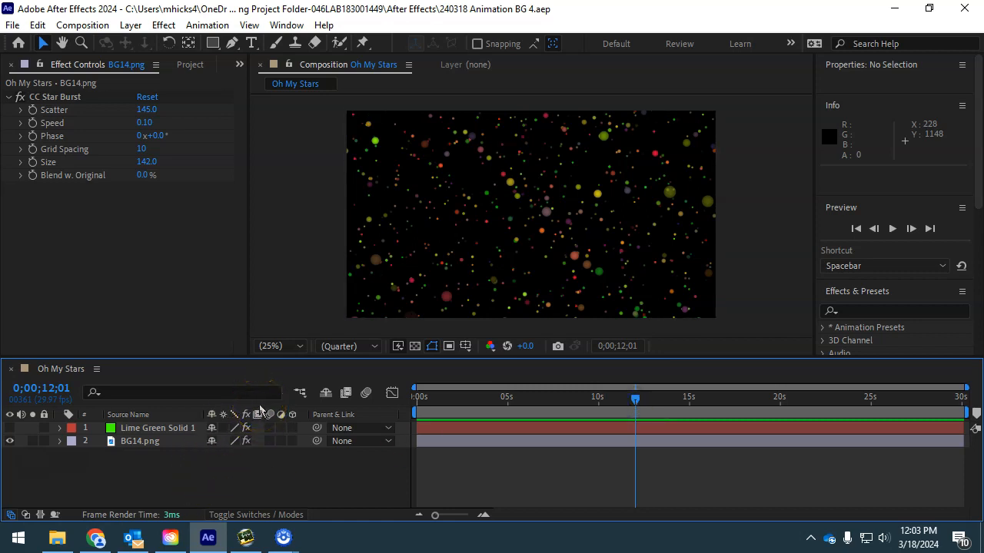
- Launch Adobe Premiere Pro 2024 from the Start menu and start a new project
click(18, 538)
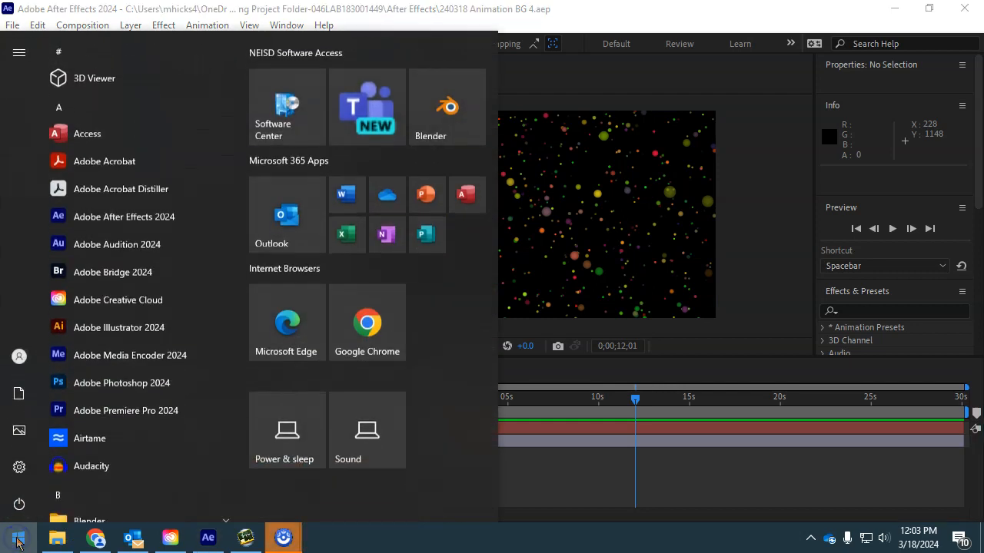
key(Escape)
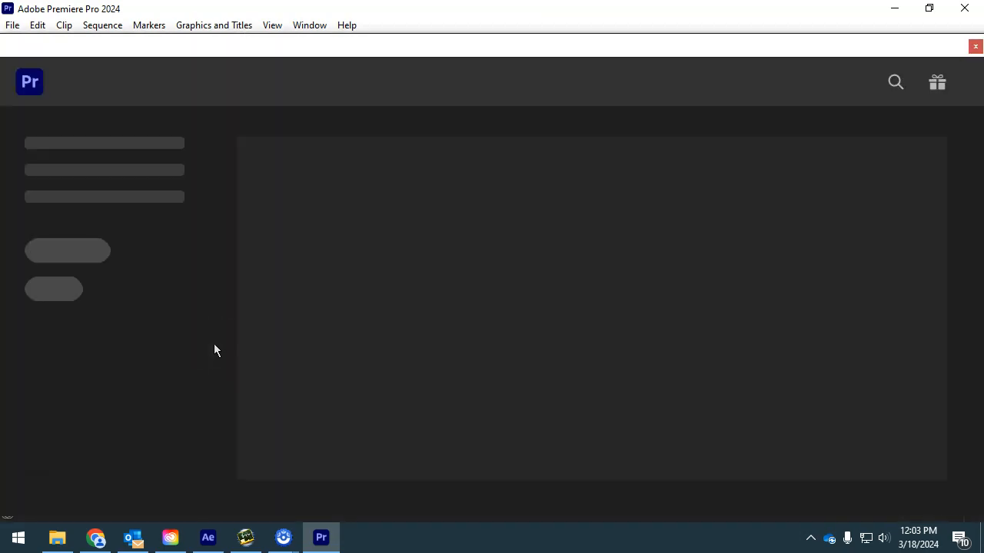
click(68, 146)
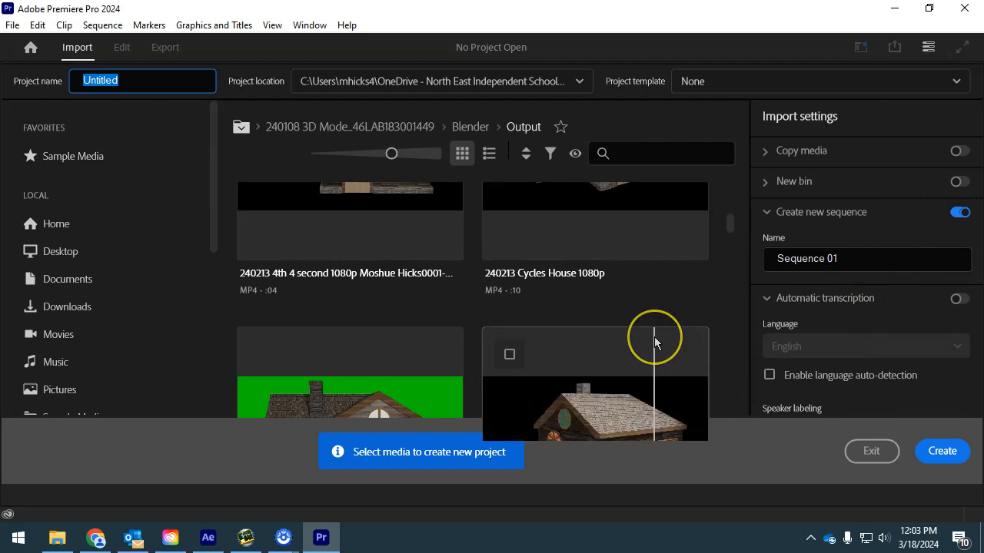
- Extend the project name with 'with Background' followed by the student's name
click(119, 80)
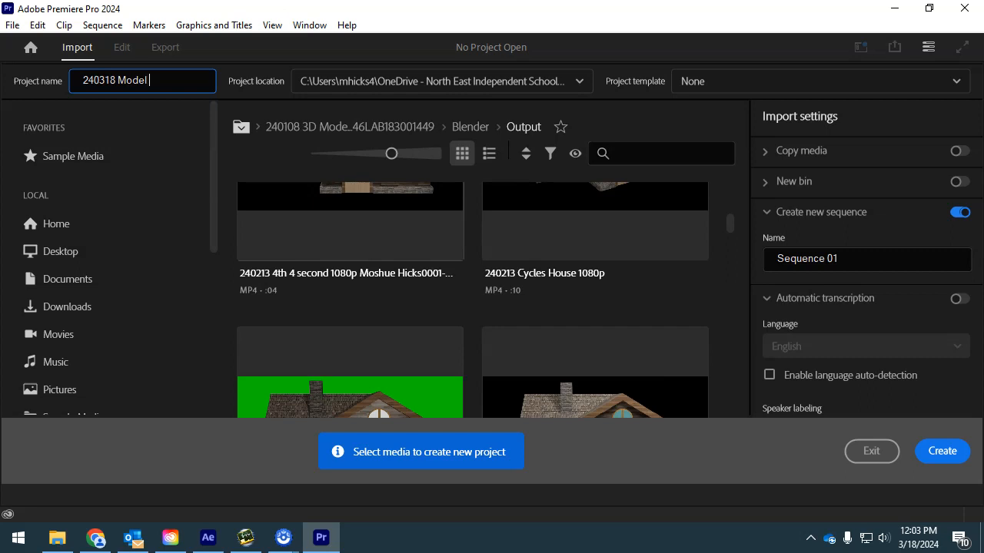
text(with)
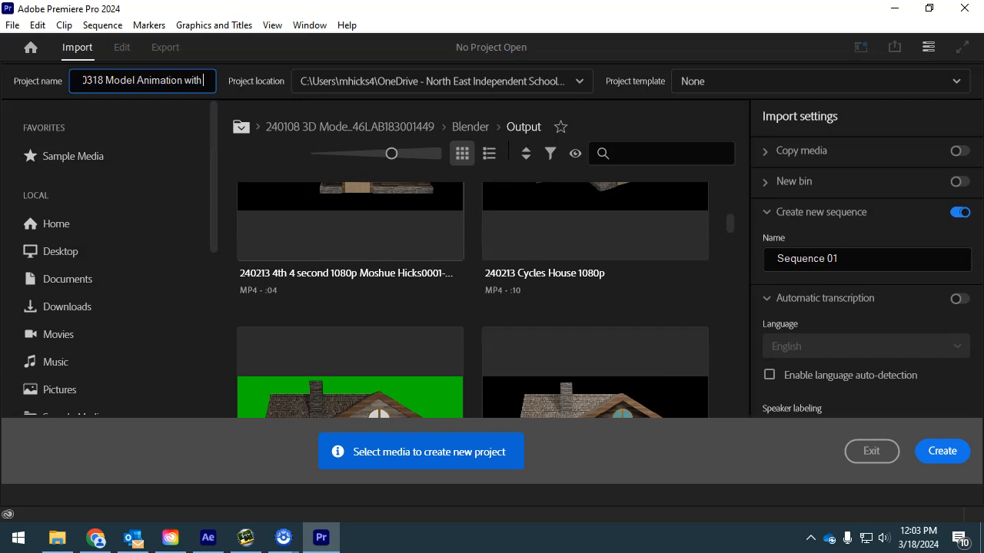
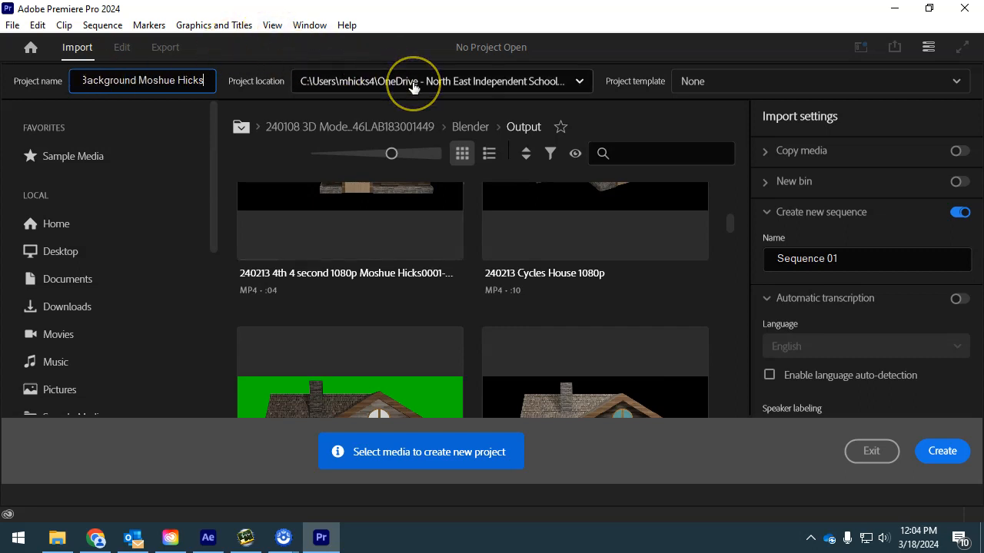
- Browse for a new project location and open the Premiere folder inside 240108 3D Modeling
click(413, 82)
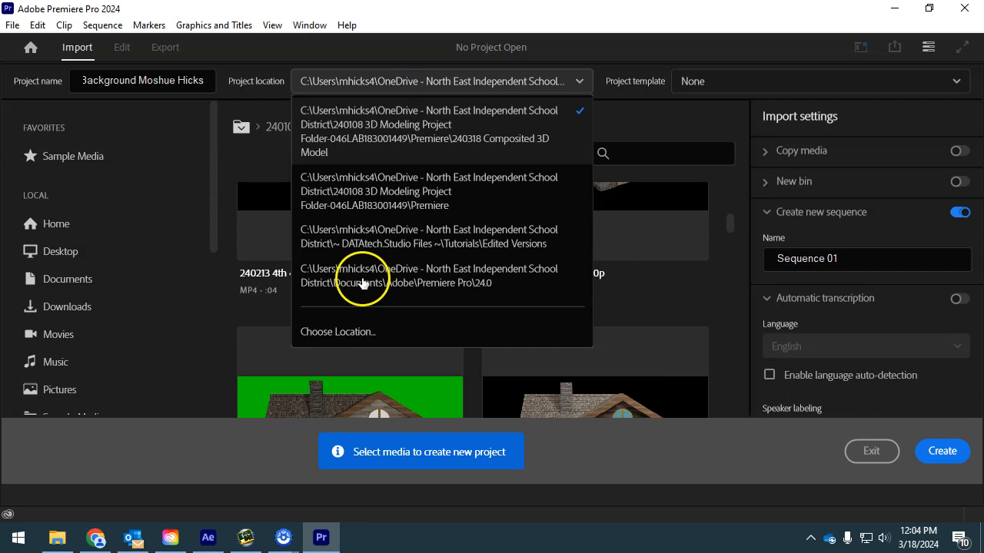
click(351, 312)
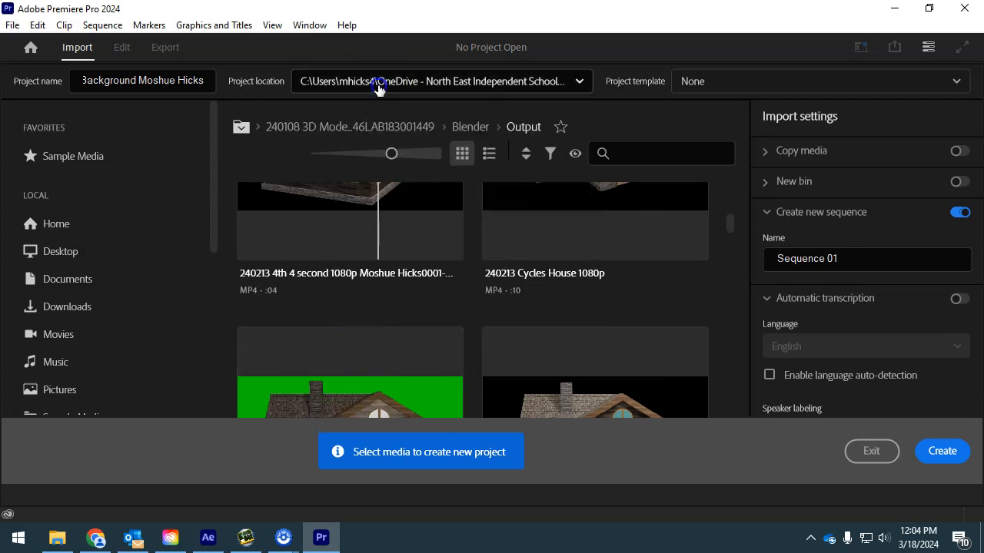
click(579, 82)
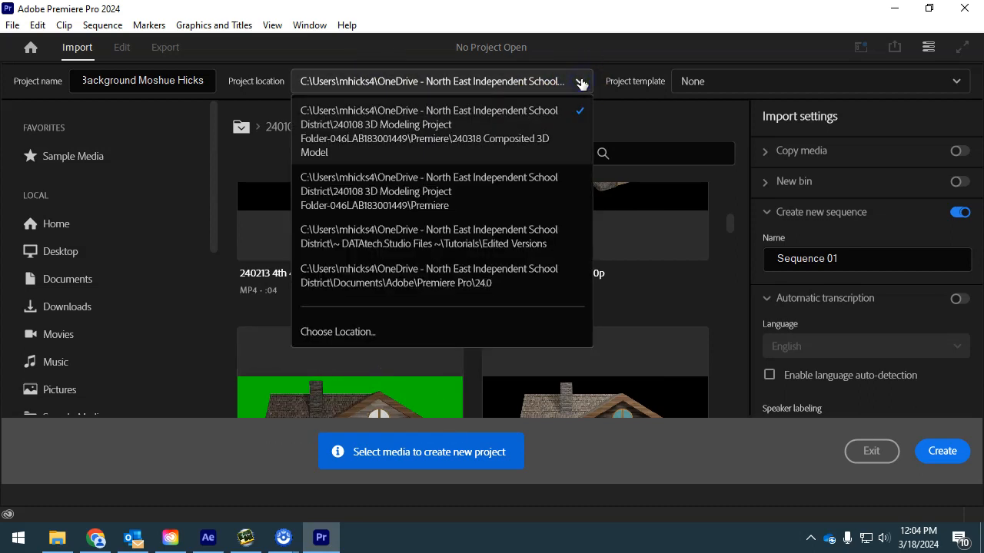
click(351, 331)
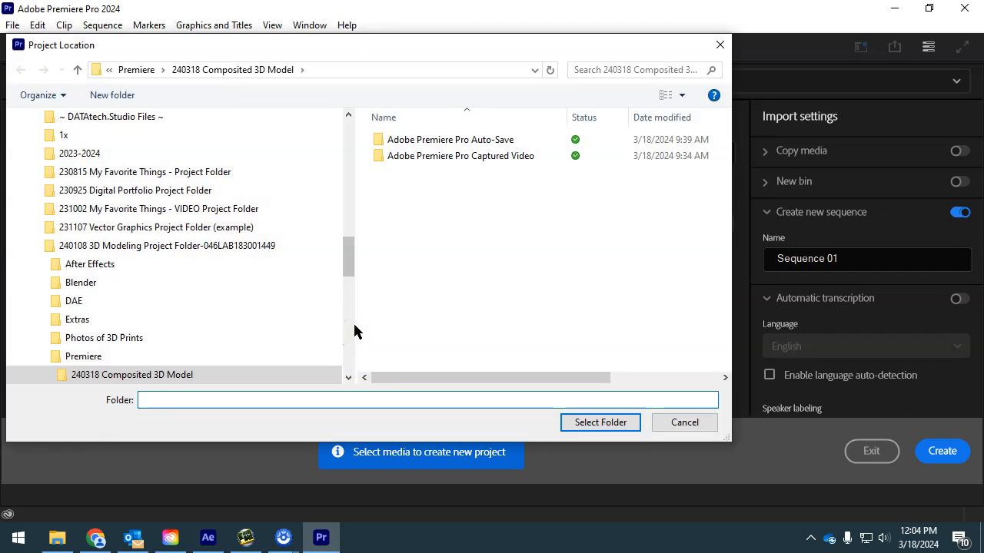
click(134, 69)
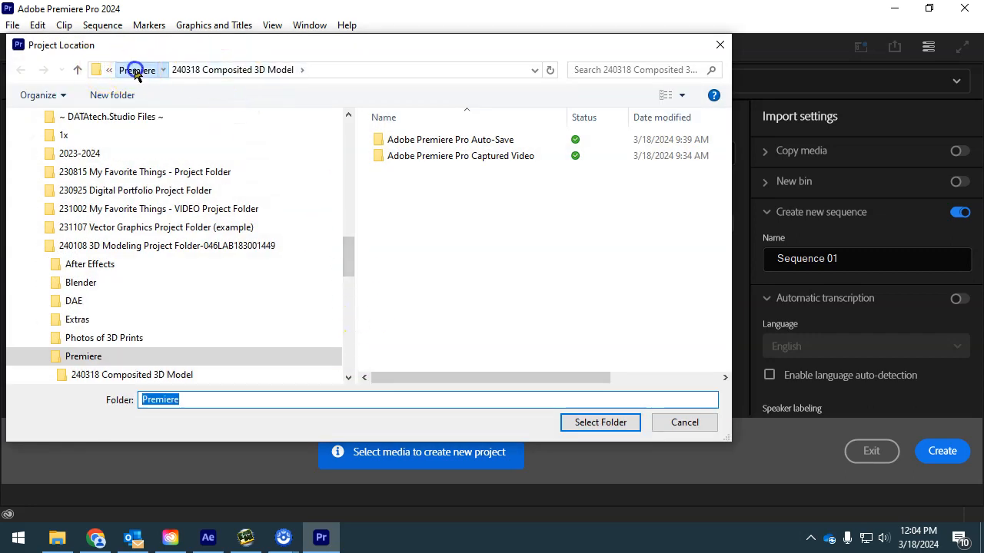
click(100, 246)
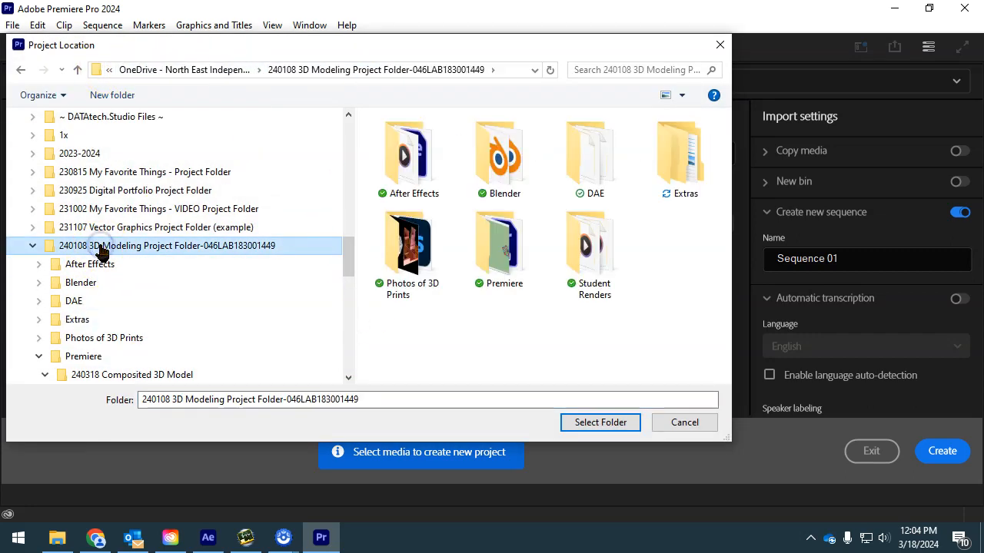
double_click(492, 253)
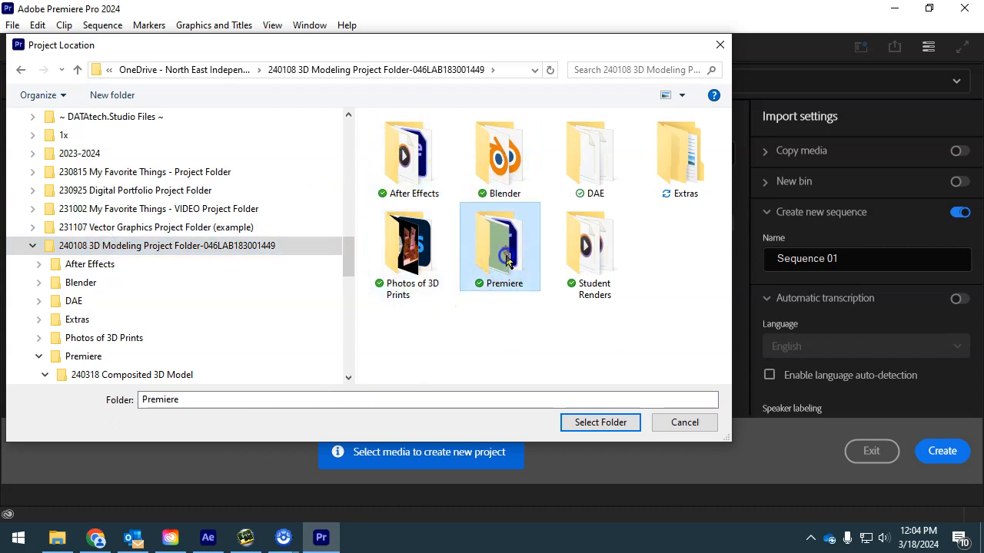
- Type '240318 Composited Model' in the Folder field, clear it, and select the Premiere folder
click(223, 396)
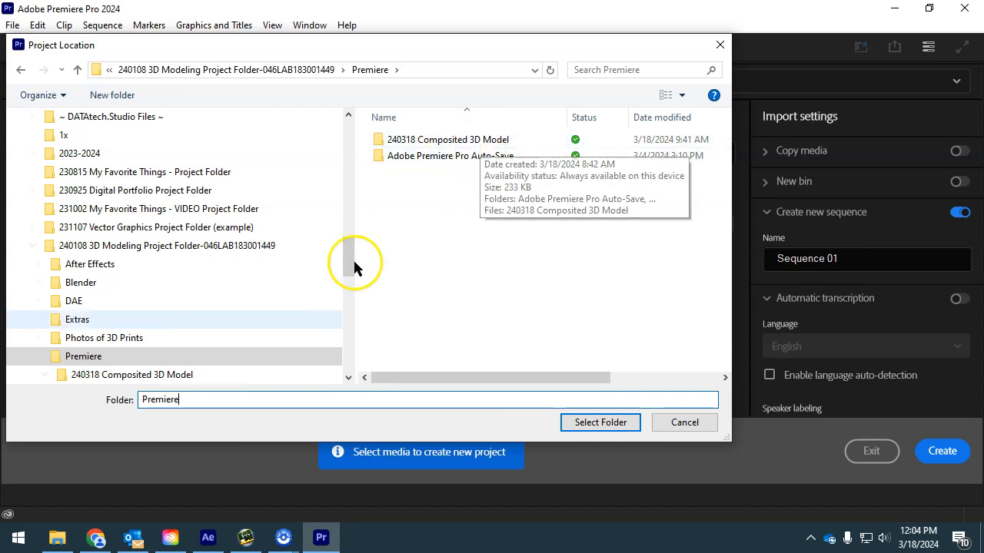
double_click(131, 400)
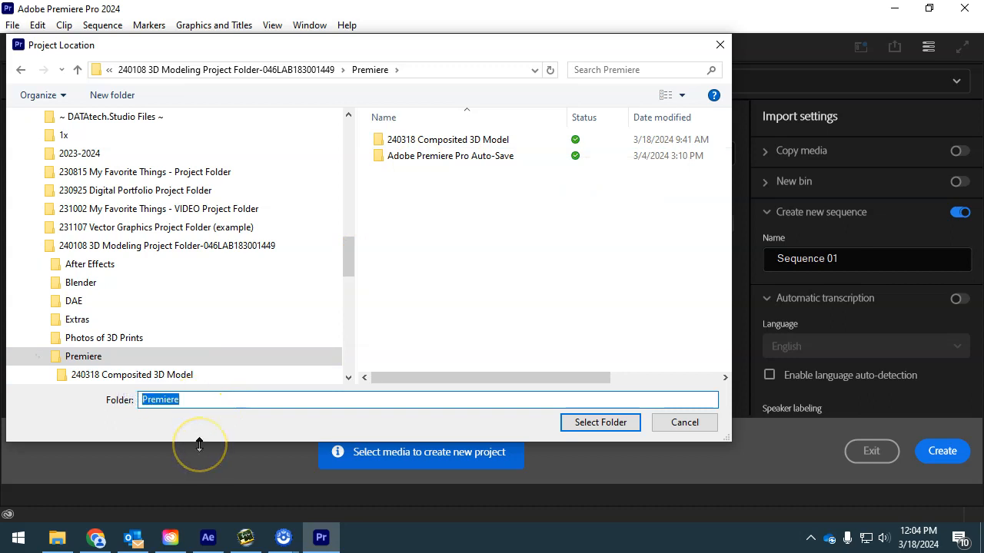
text(240318)
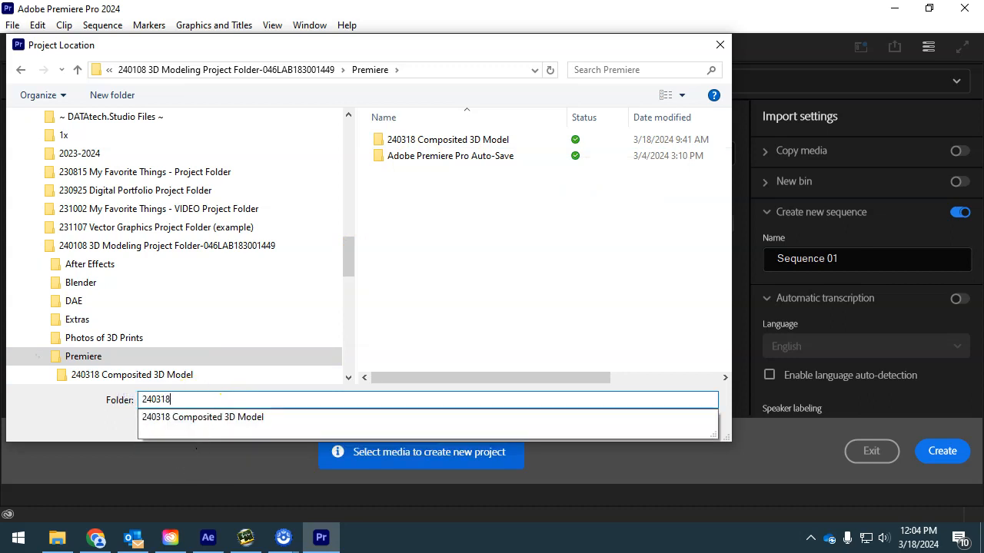
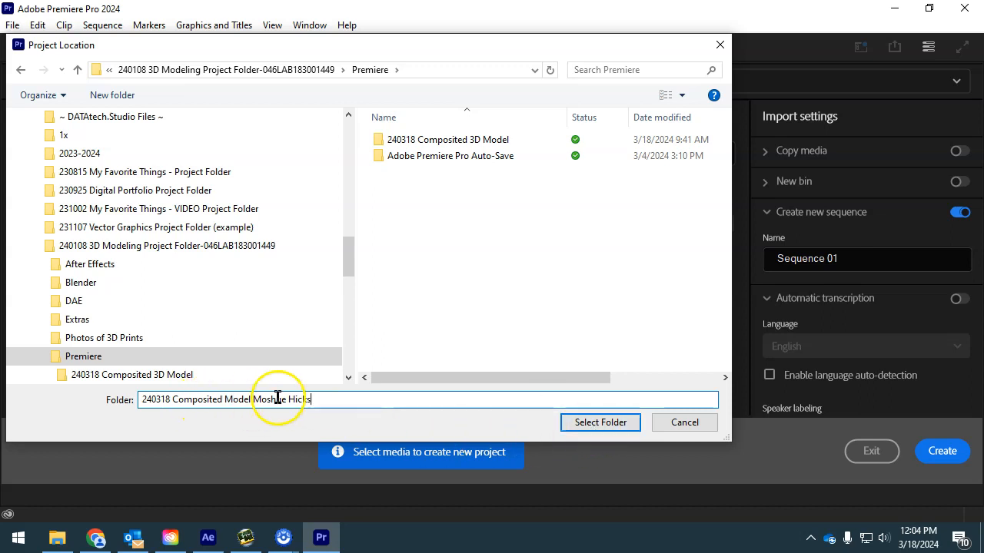
drag(335, 405, 125, 416)
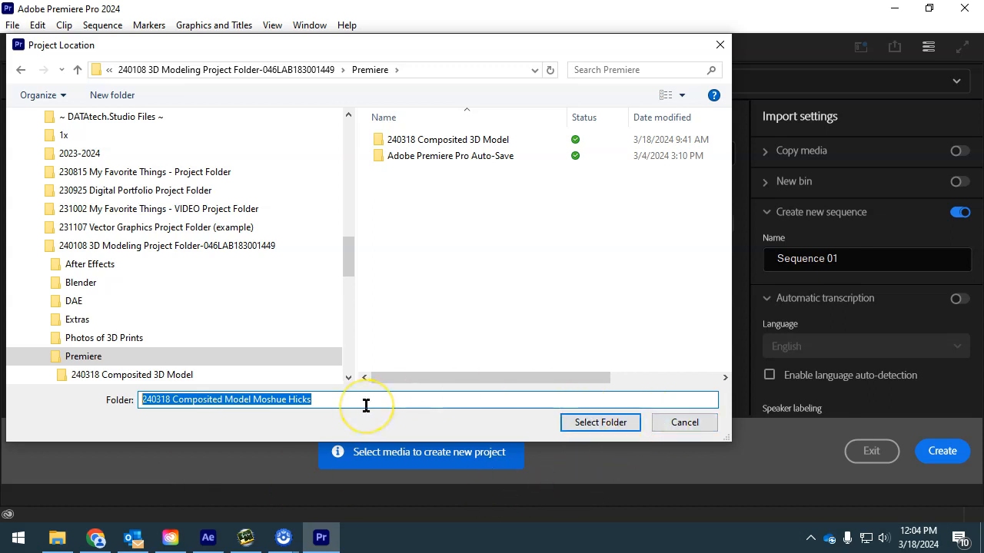
key(BackSpace)
click(577, 422)
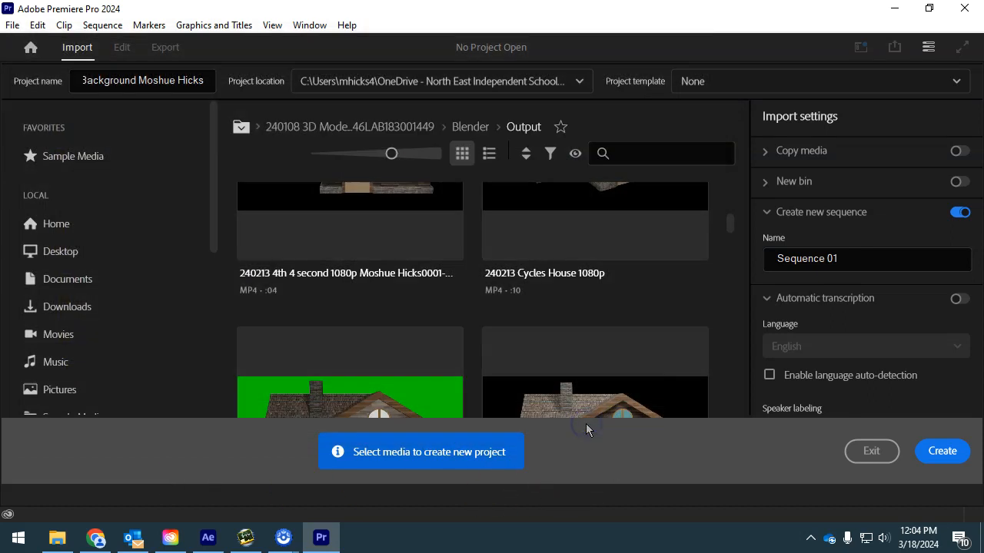
- Paste '240318 Composited Model' plus the student's name as project name, call the sequence Master, and create it
click(161, 80)
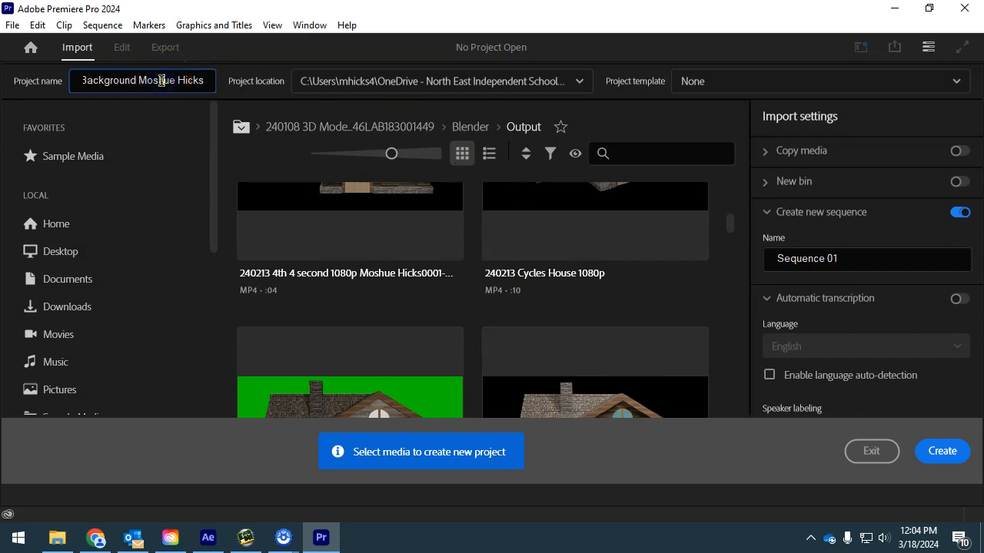
key(ctrl+a)
key(ctrl+v)
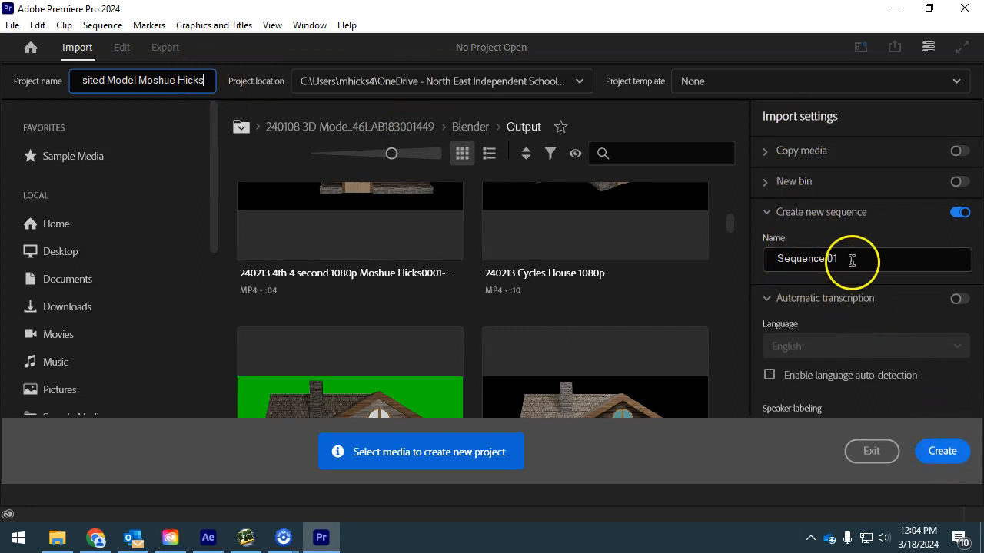
drag(852, 259, 750, 249)
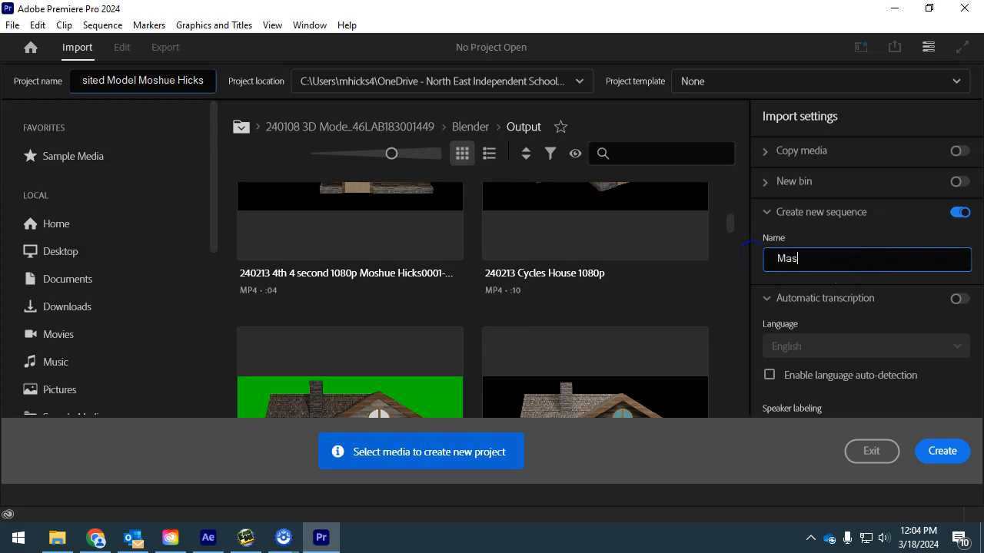
text(Master)
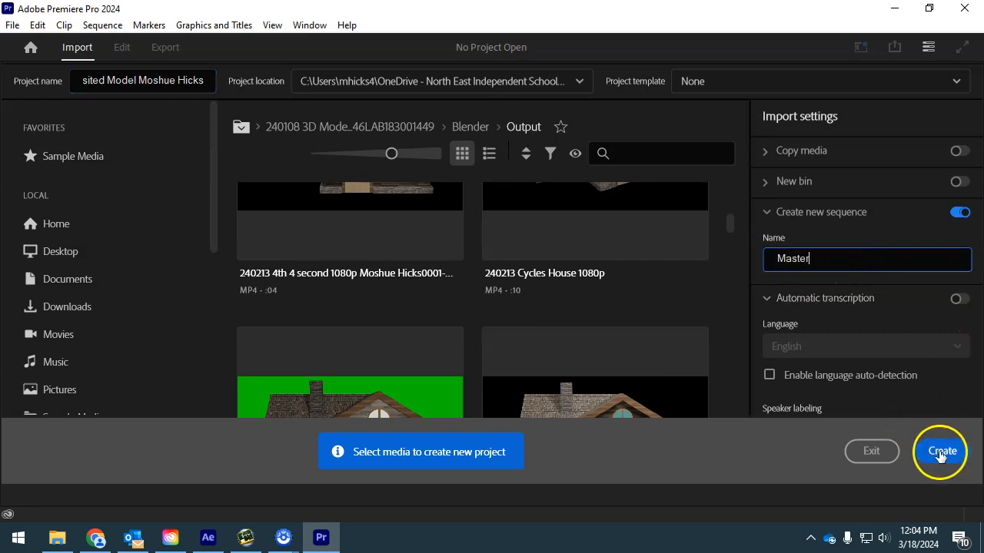
click(942, 452)
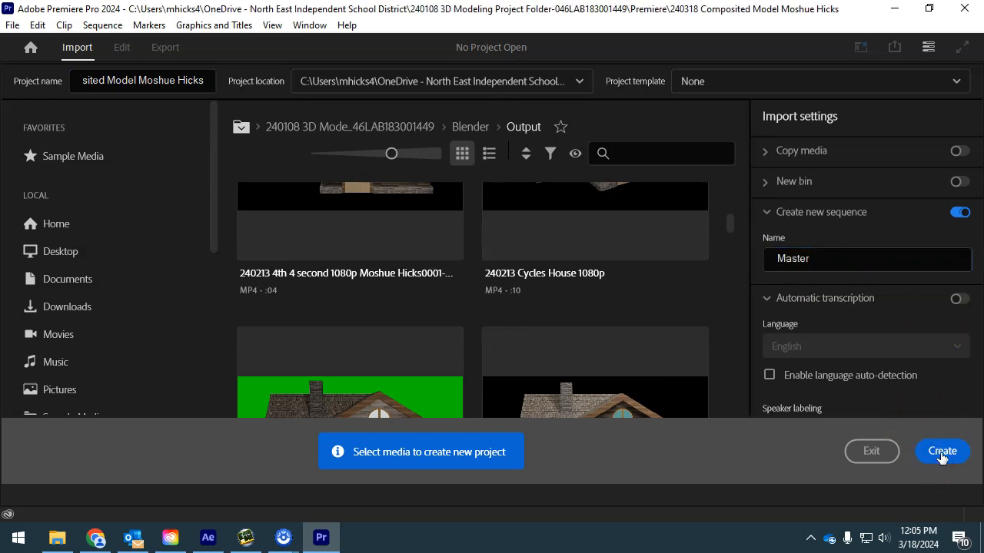
- Create a new sequence from the Legacy AVCHD 1080p30 preset via File > New > Sequence
click(958, 457)
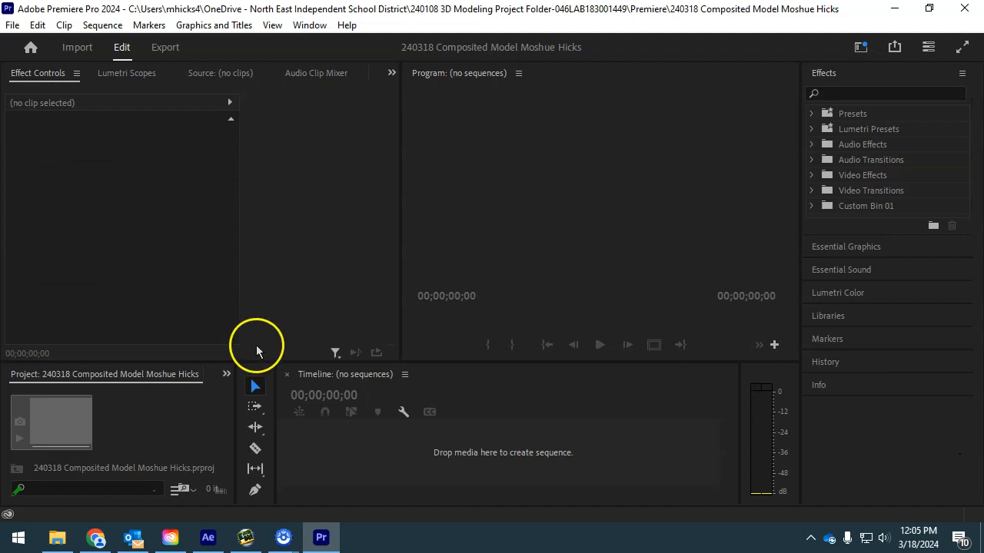
click(96, 27)
click(14, 25)
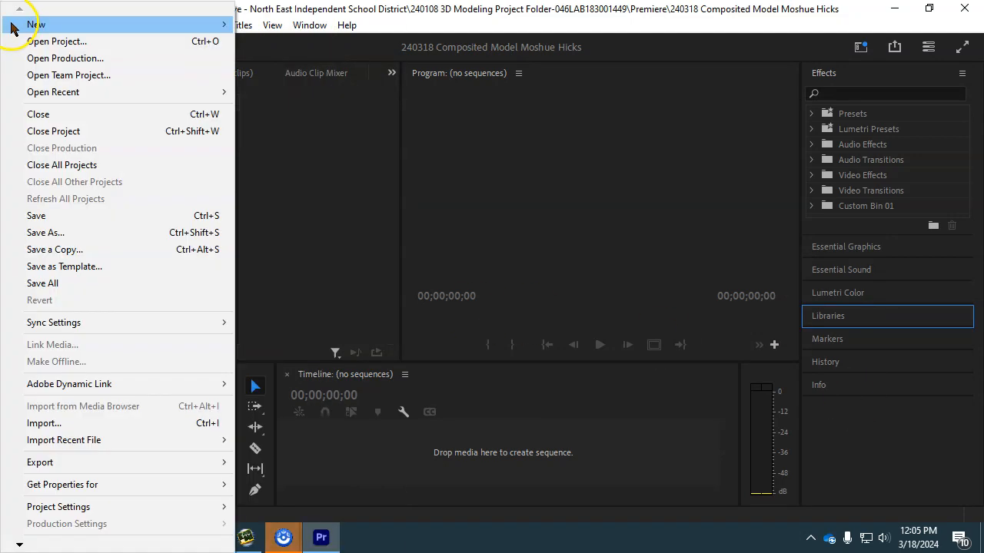
mouse_move(39, 25)
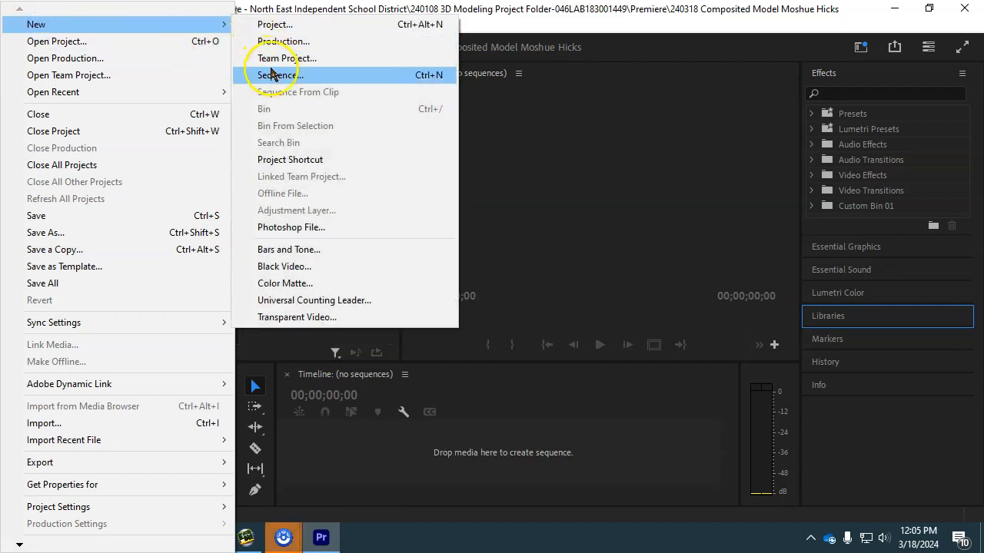
click(278, 75)
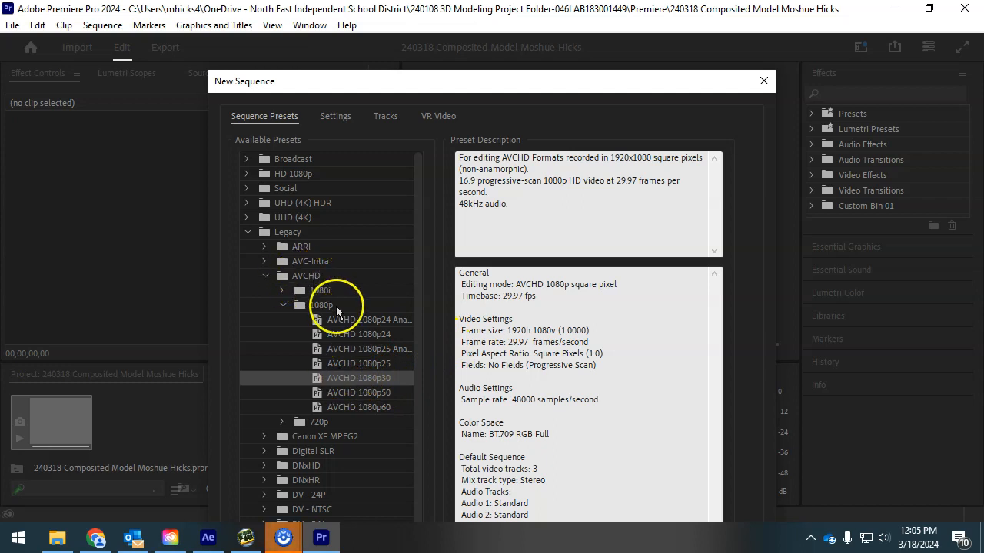
click(322, 379)
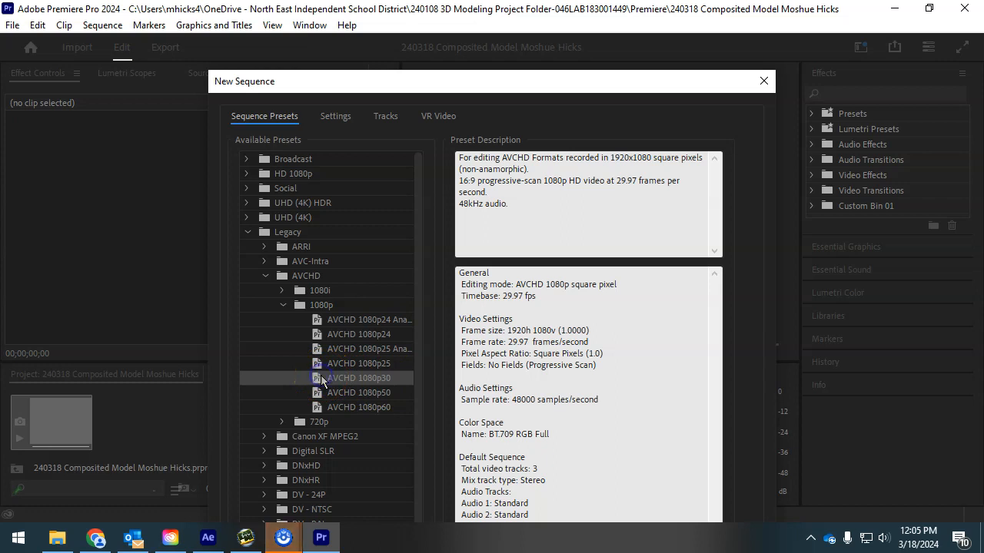
drag(388, 92, 368, 17)
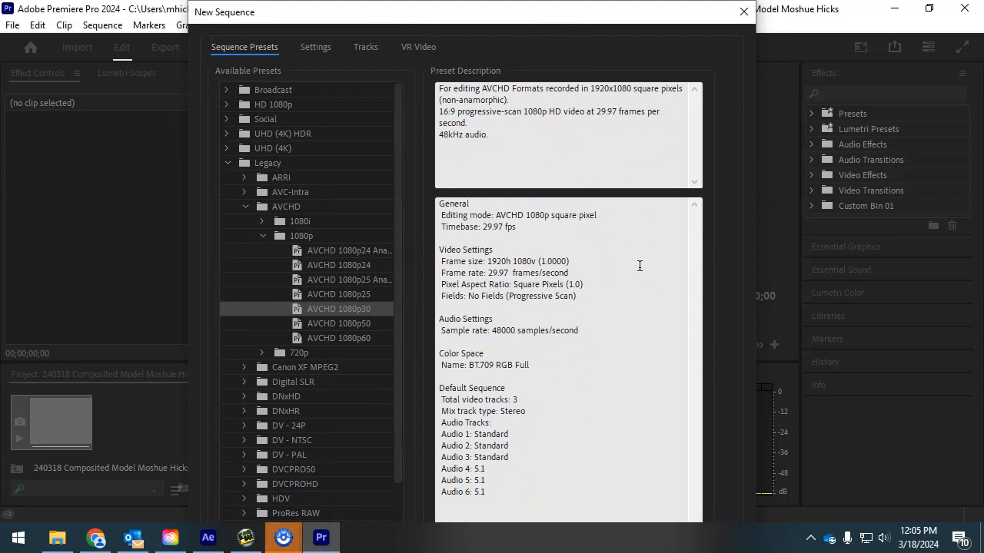
key(Return)
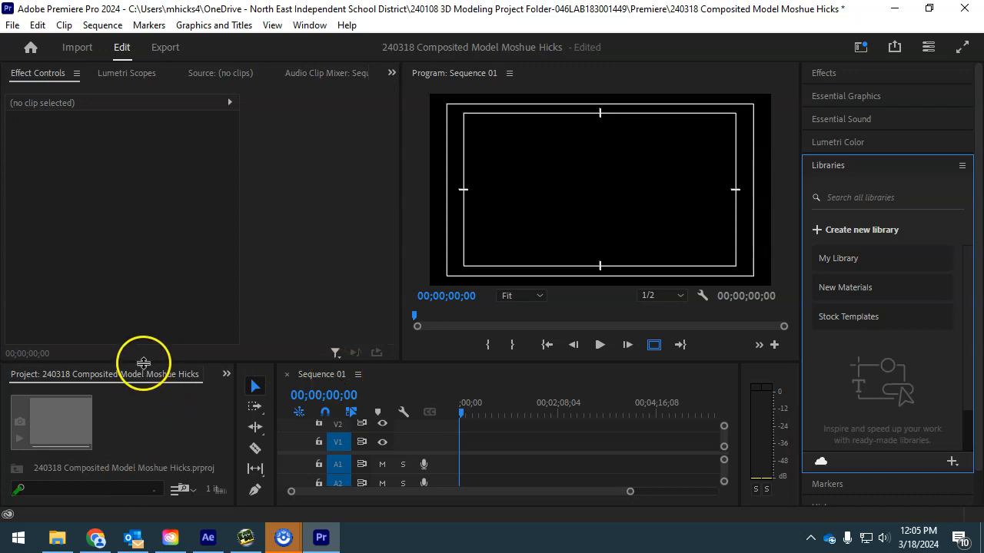
- Enlarge the project and timeline panels and switch the Project panel to List View
drag(143, 358, 144, 152)
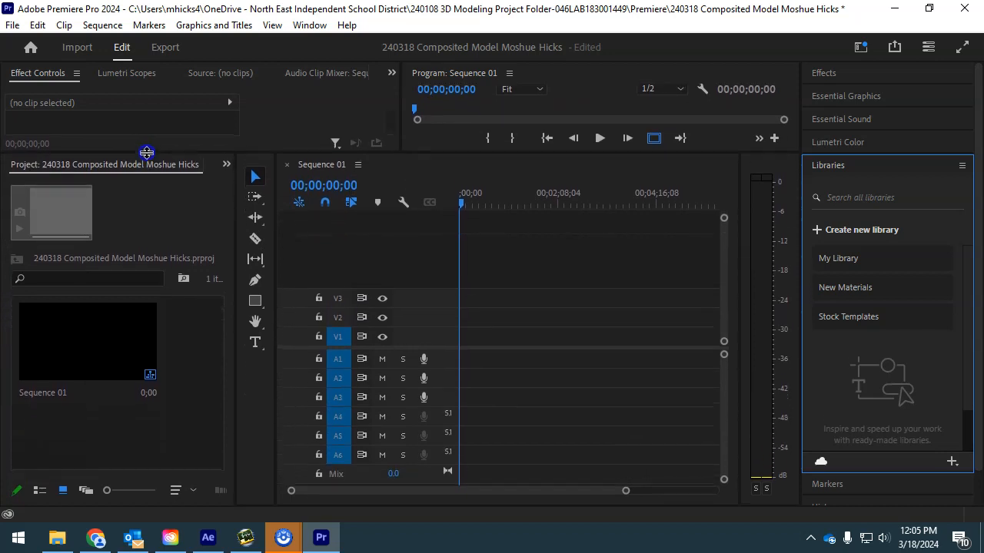
click(98, 331)
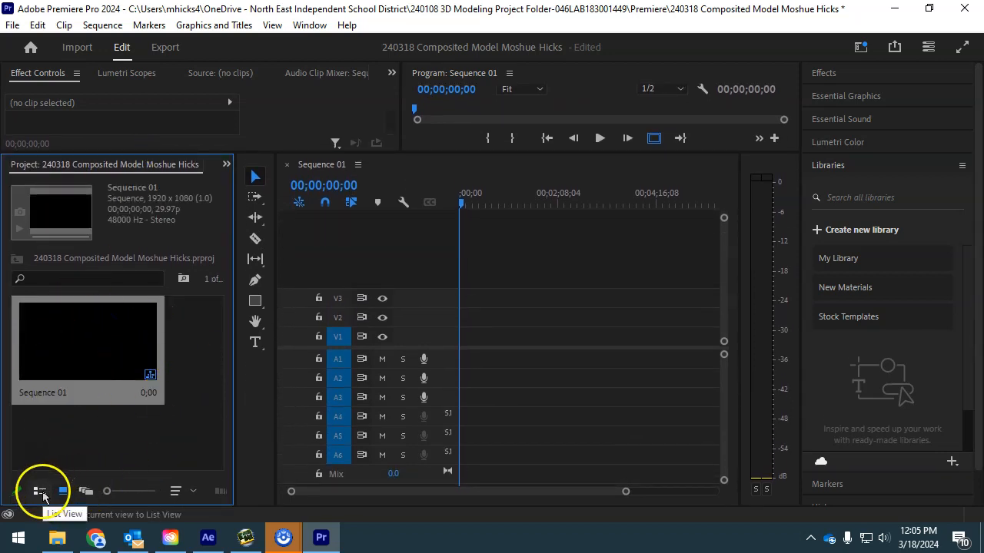
click(42, 490)
- Rename Sequence 01 to Master
right_click(87, 327)
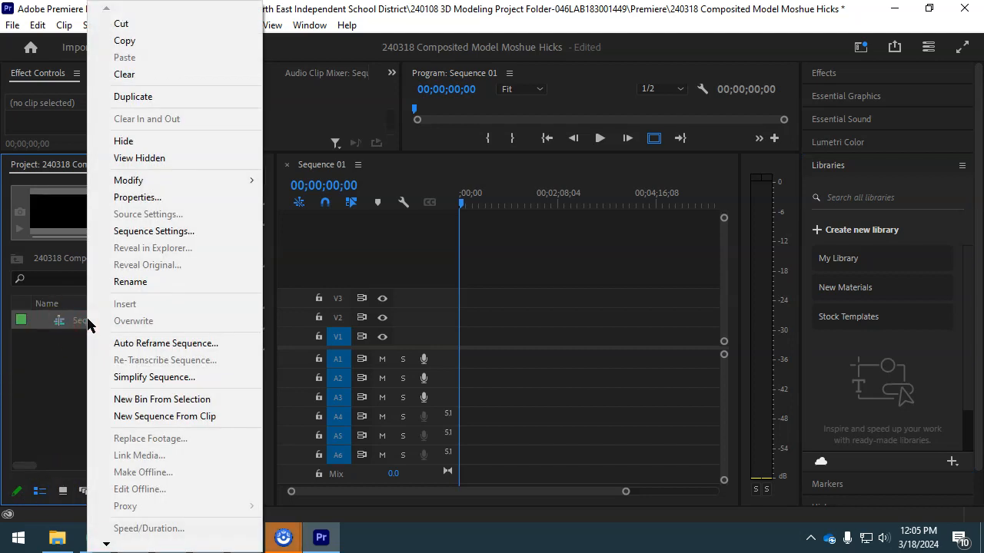
click(77, 332)
click(99, 322)
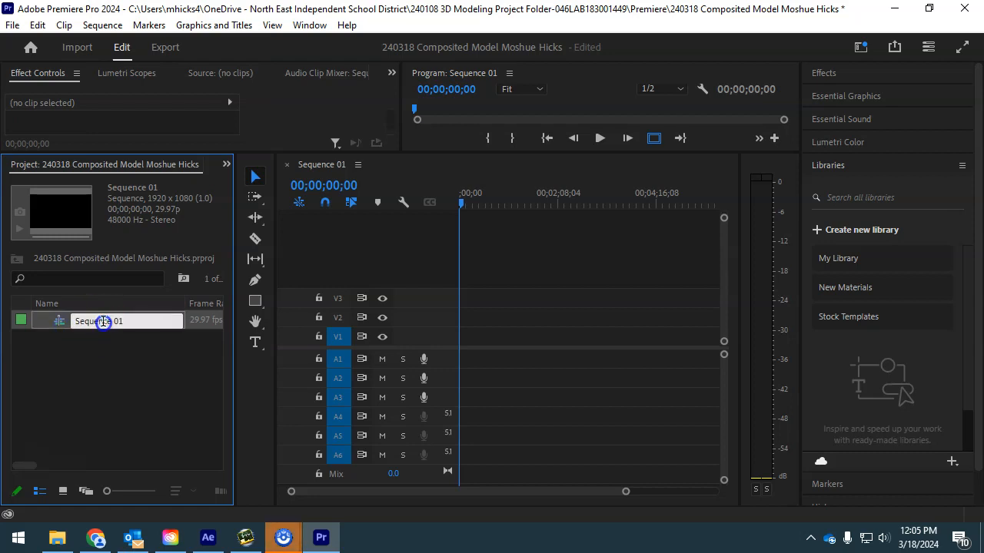
drag(142, 339, 57, 330)
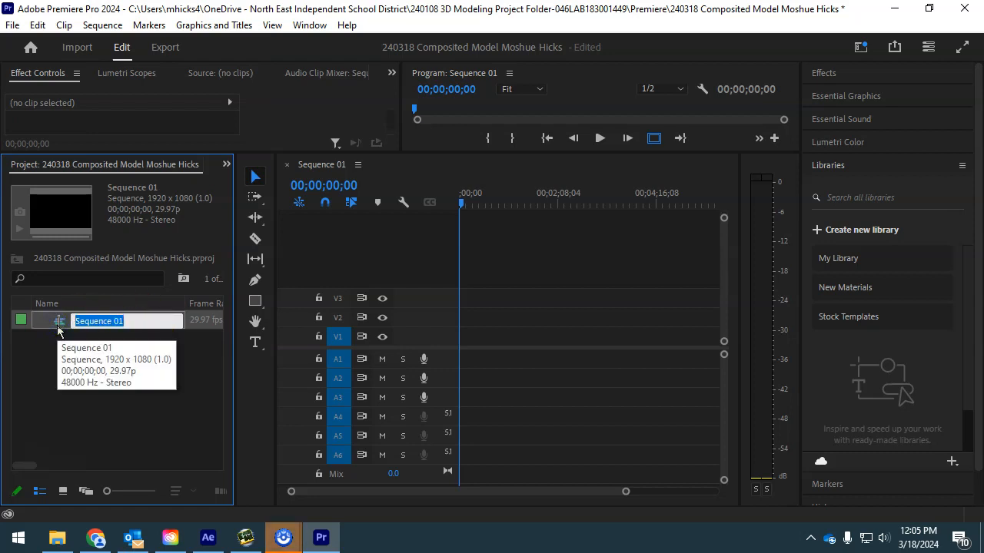
text(Master)
key(Return)
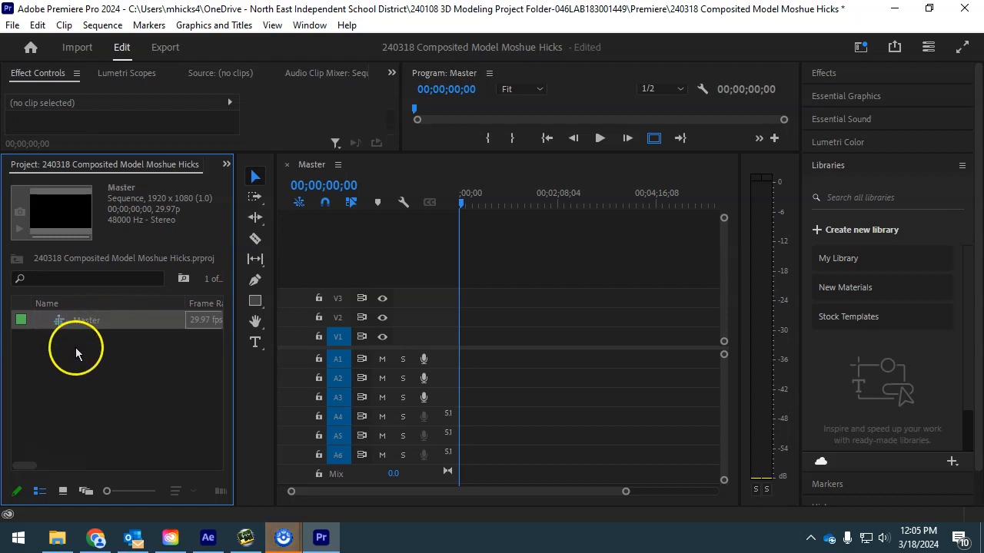
- Import the Rendered Blender Videos for YOU folder from the S: drive's DATAtech folder
double_click(85, 366)
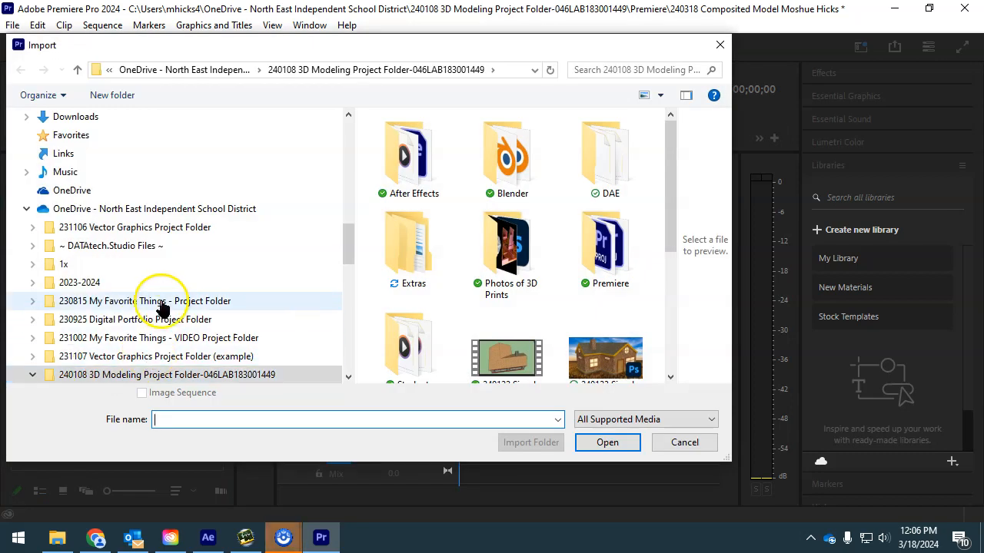
scroll(100, 257, down, 1)
scroll(116, 273, down, 2)
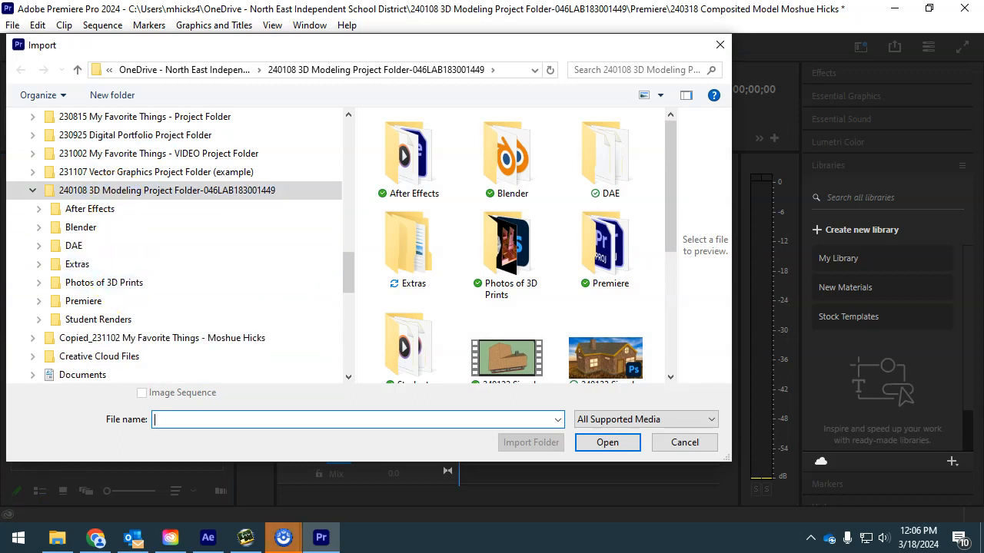
click(32, 191)
click(33, 191)
scroll(200, 308, down, 5)
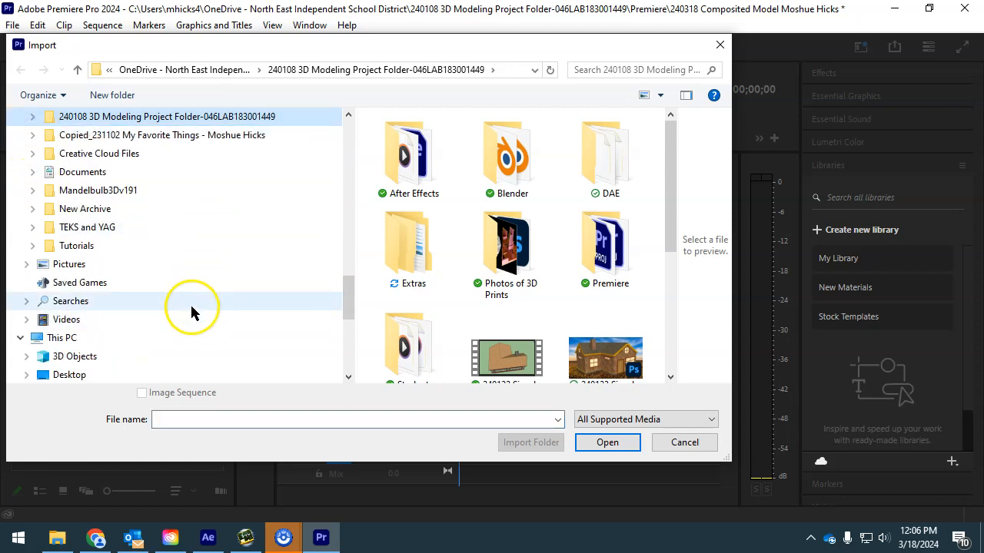
scroll(149, 300, down, 2)
click(136, 284)
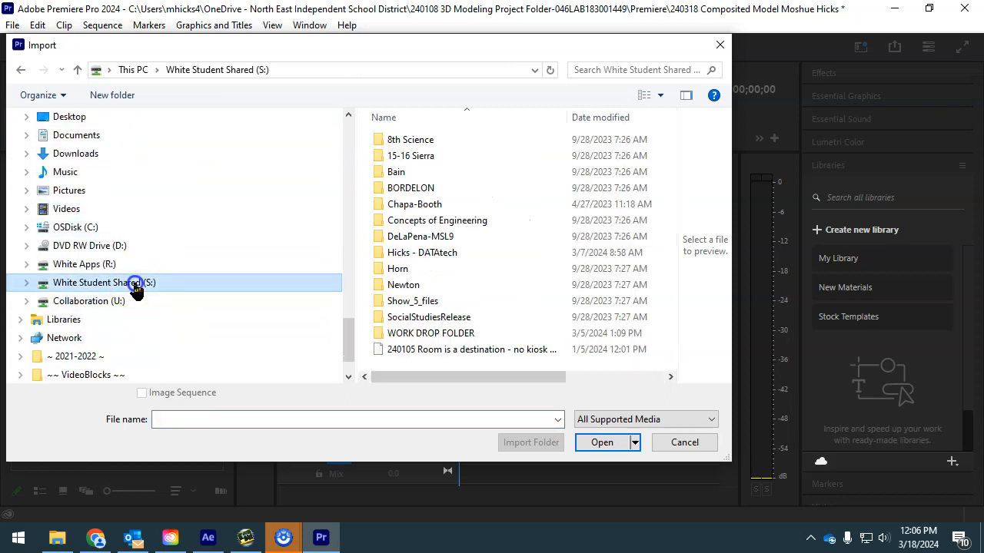
double_click(420, 255)
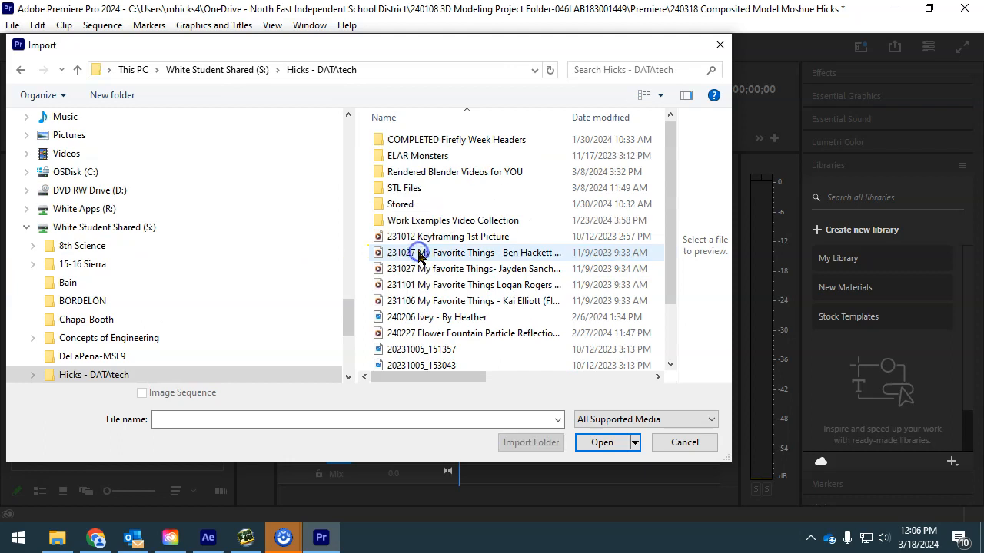
double_click(450, 172)
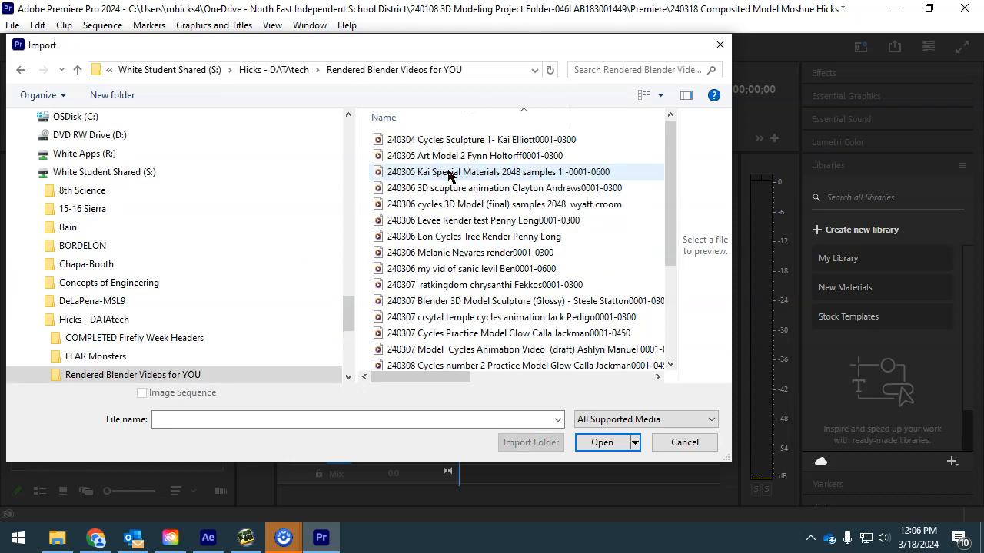
click(275, 70)
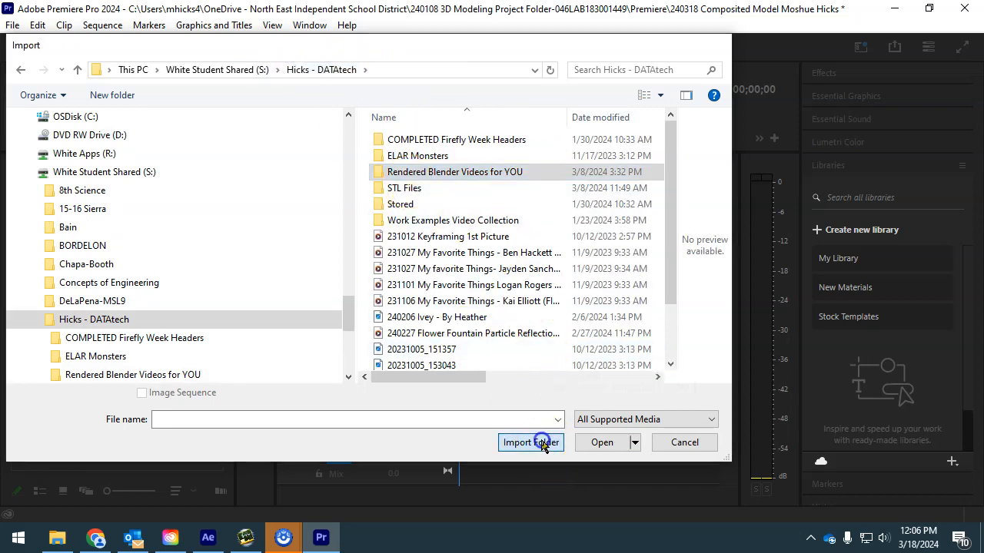
click(521, 442)
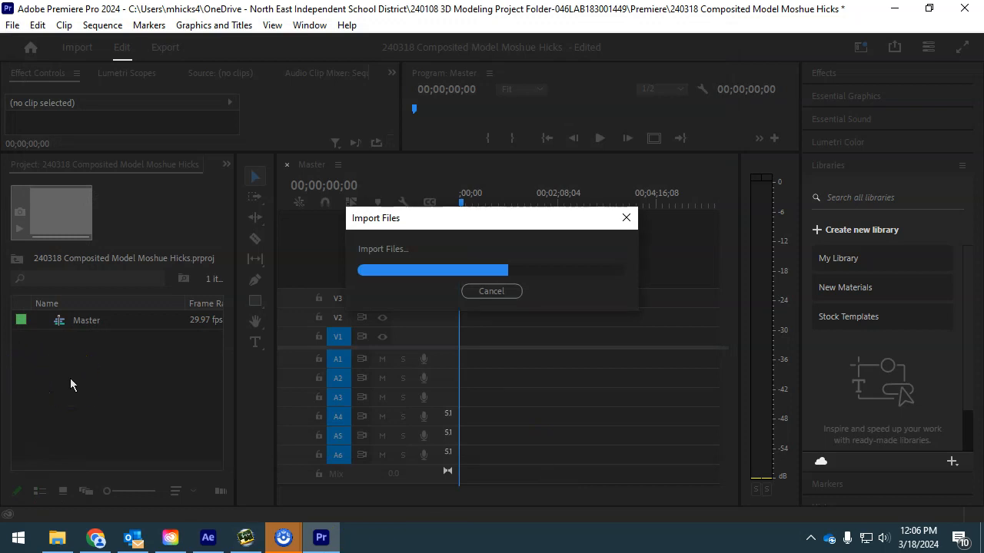
- Switch to Icon View, open the Rendered Blender Videos for YOU bin, and preview the 3D sculpture clip
click(49, 342)
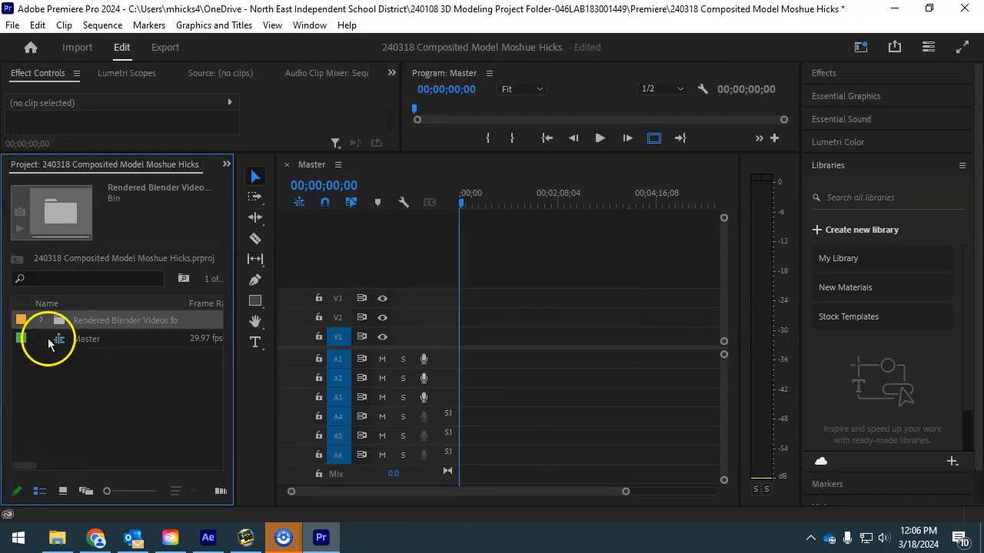
click(42, 321)
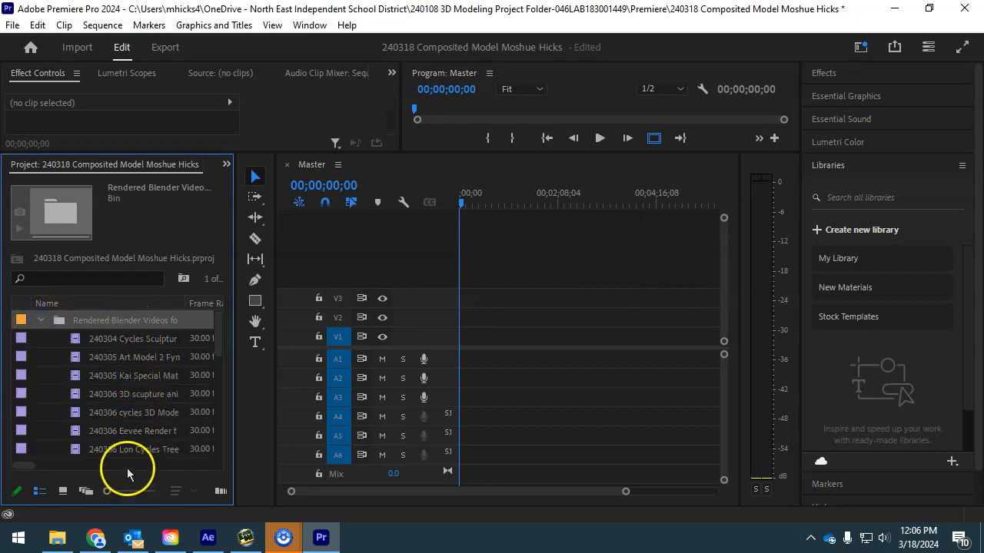
click(63, 492)
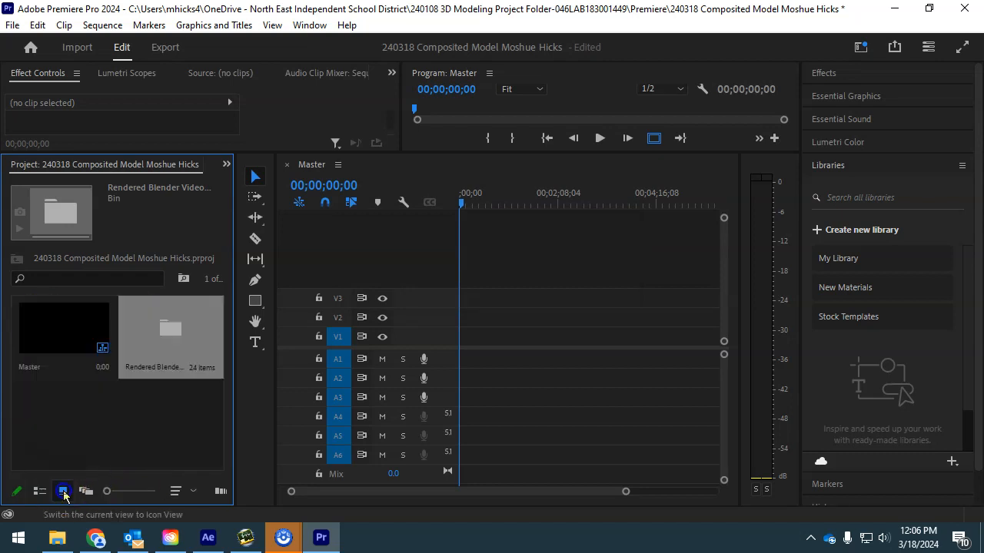
double_click(173, 338)
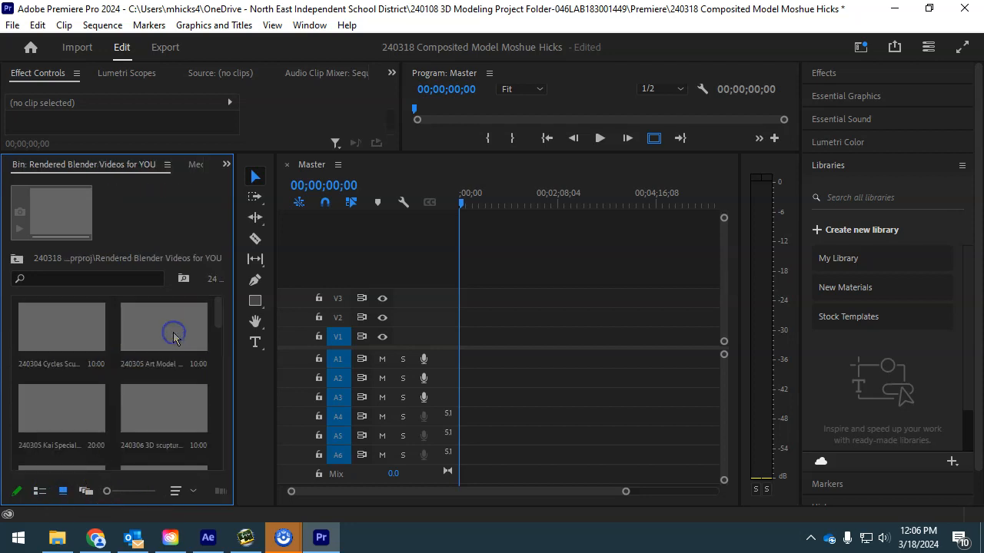
scroll(164, 395, down, 1)
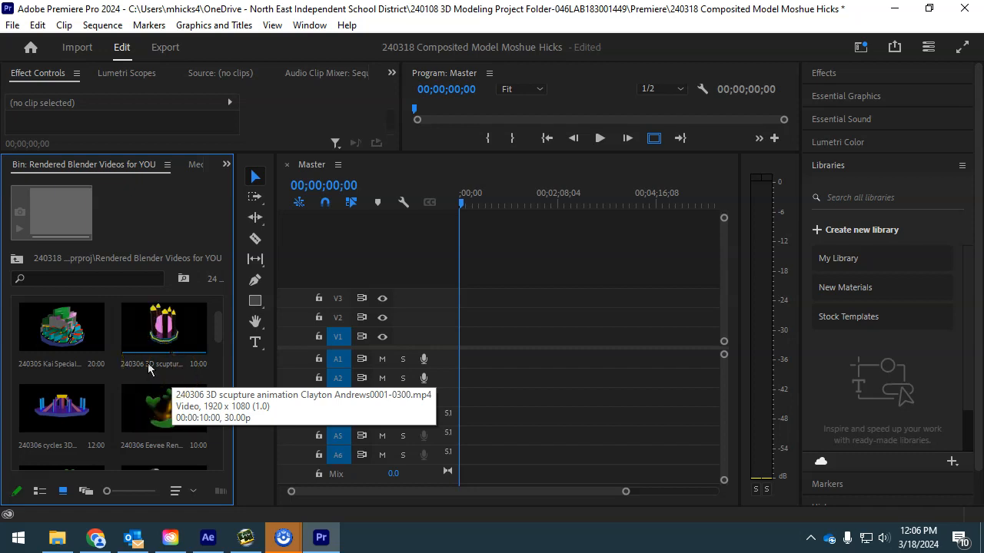
click(175, 329)
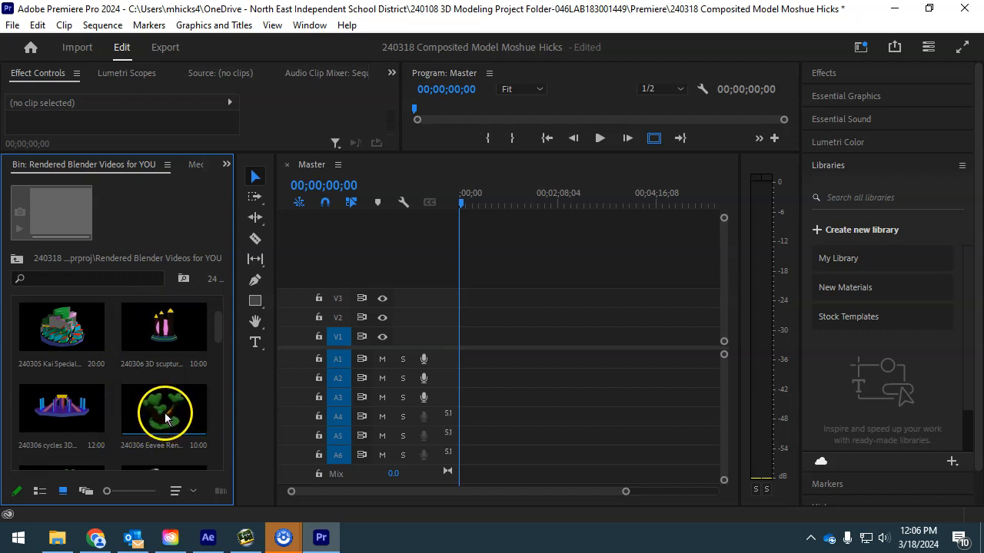
- Drop the 240306 cycles clip on V1 of Master keeping existing settings, then enlarge tracks and zoom in
click(61, 418)
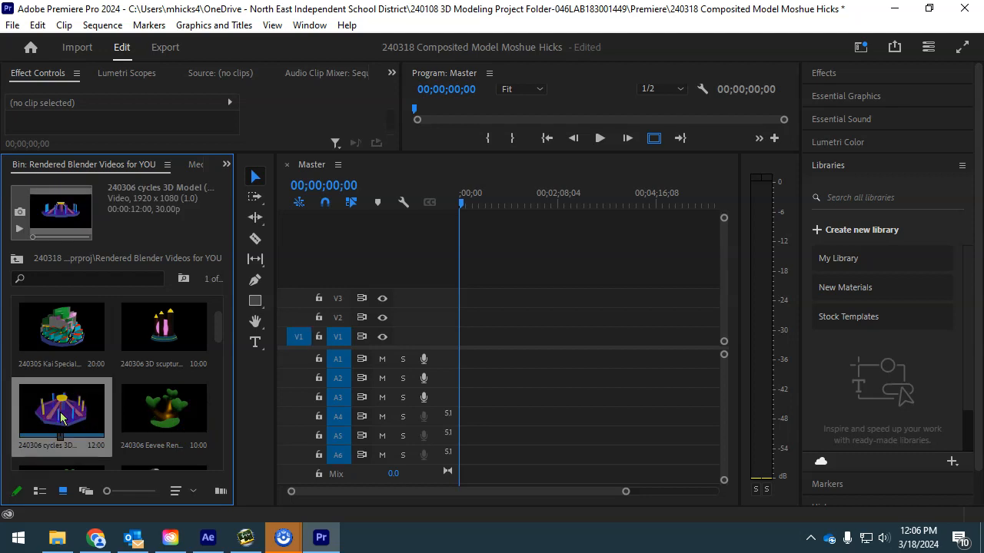
drag(61, 412, 464, 335)
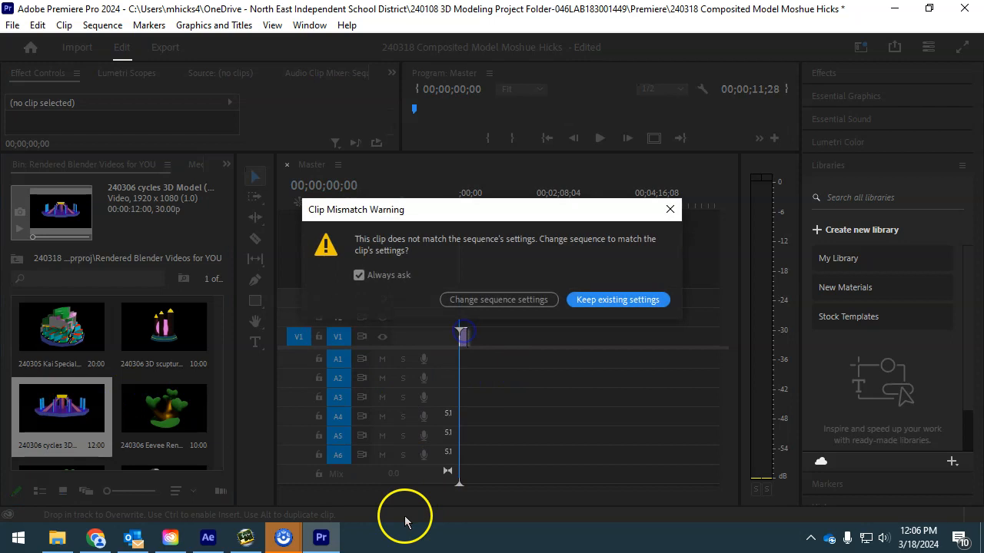
click(600, 305)
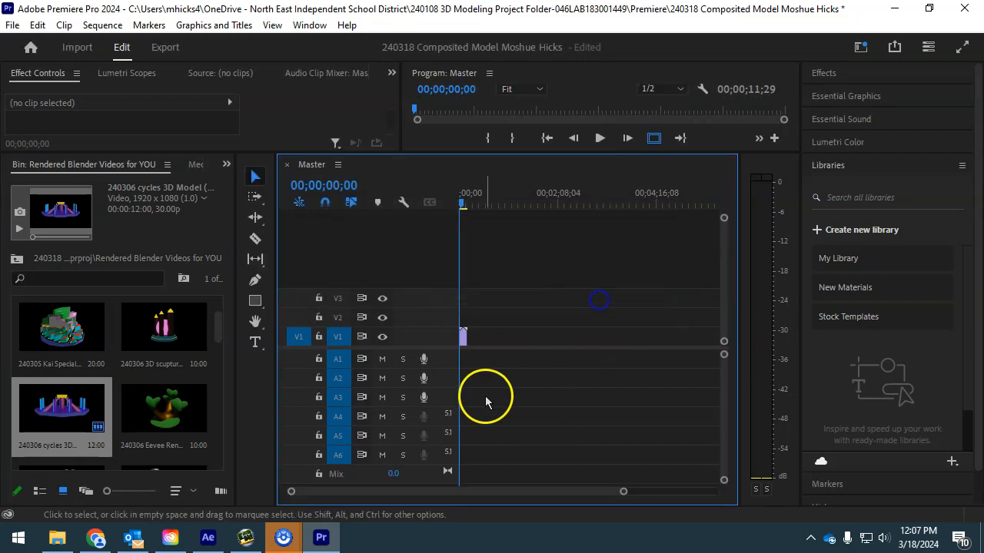
drag(439, 348, 428, 454)
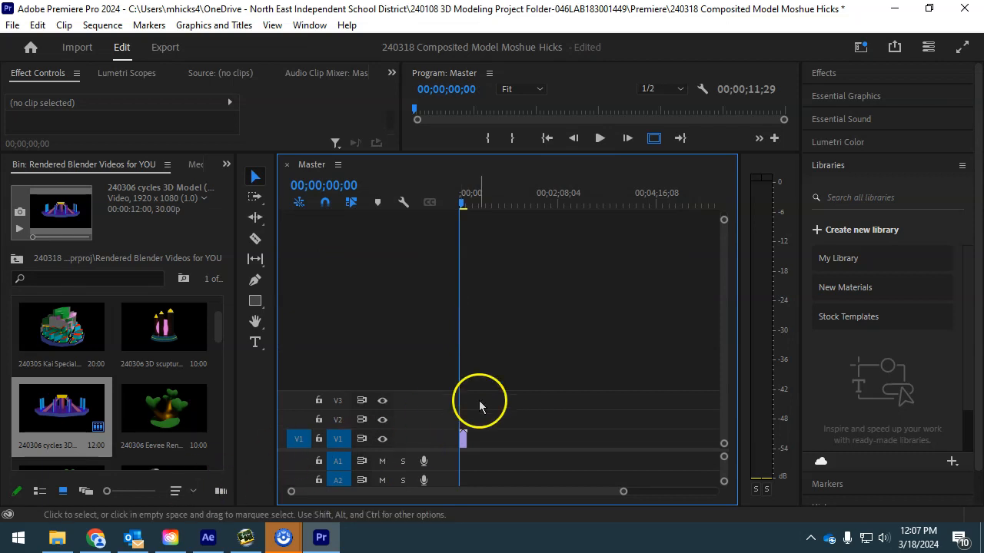
drag(624, 492, 530, 489)
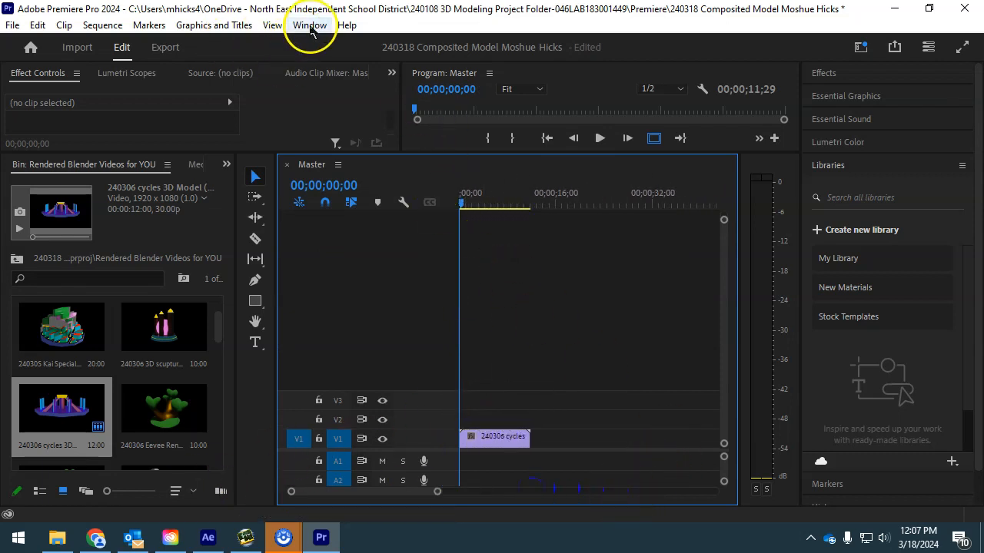
- Switch Premiere Pro to the Editing workspace layout from the Window menu's Workspaces list
click(310, 24)
mouse_move(536, 44)
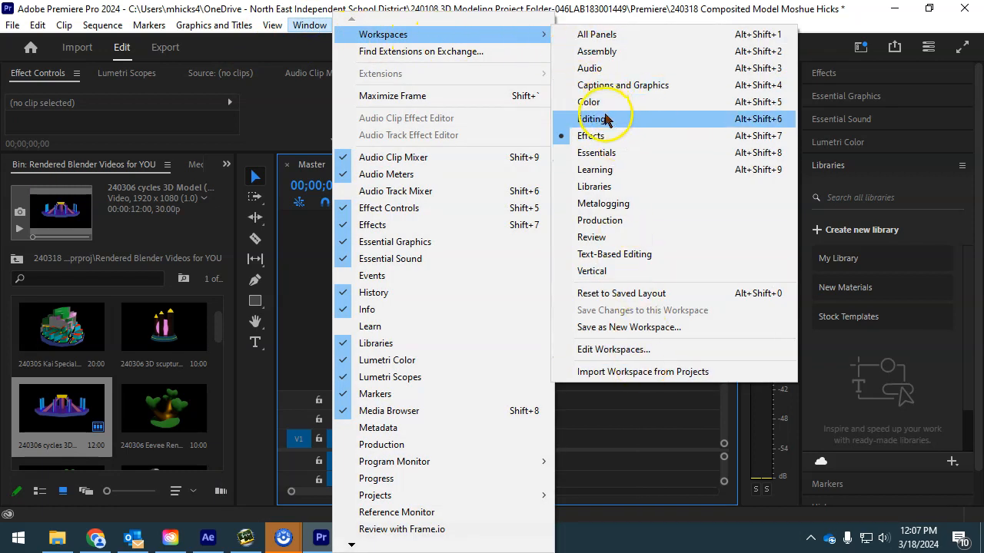
click(596, 120)
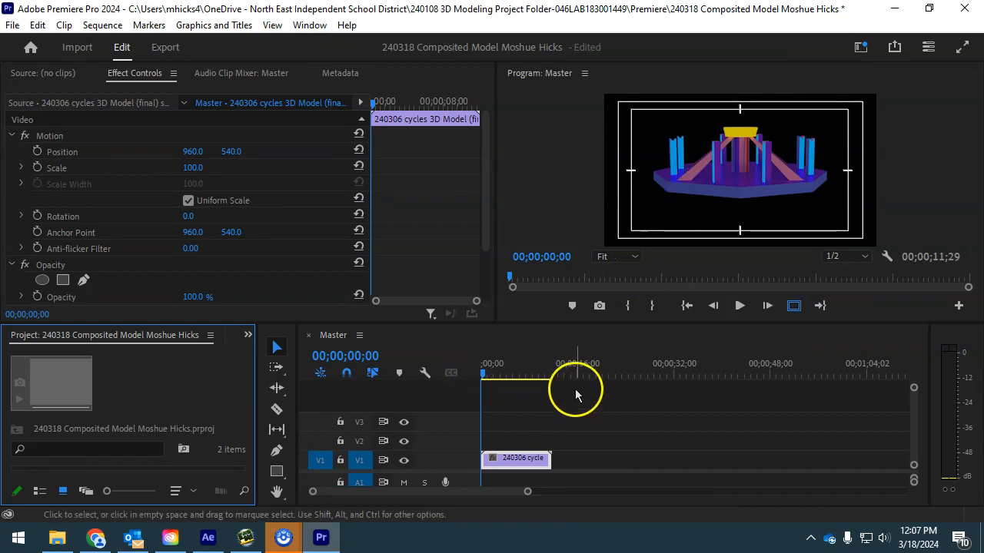
- Scrub the playhead to about 4 seconds, then move the 240306 cycles clip from V1 to V2
mouse_move(496, 376)
mouse_down()
mouse_move(487, 376)
mouse_move(554, 369)
mouse_move(515, 372)
mouse_up()
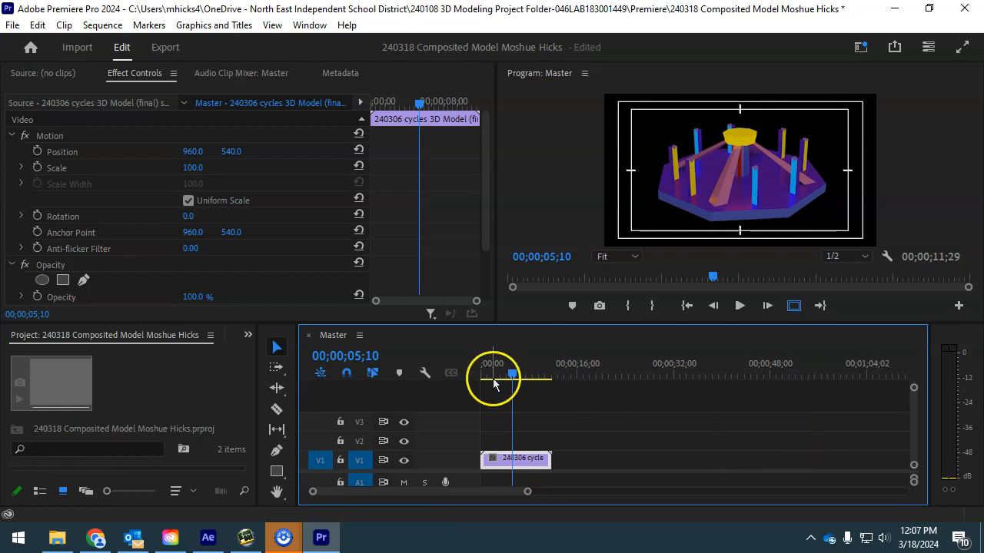
mouse_move(509, 374)
mouse_down()
mouse_move(499, 374)
mouse_move(509, 376)
mouse_up()
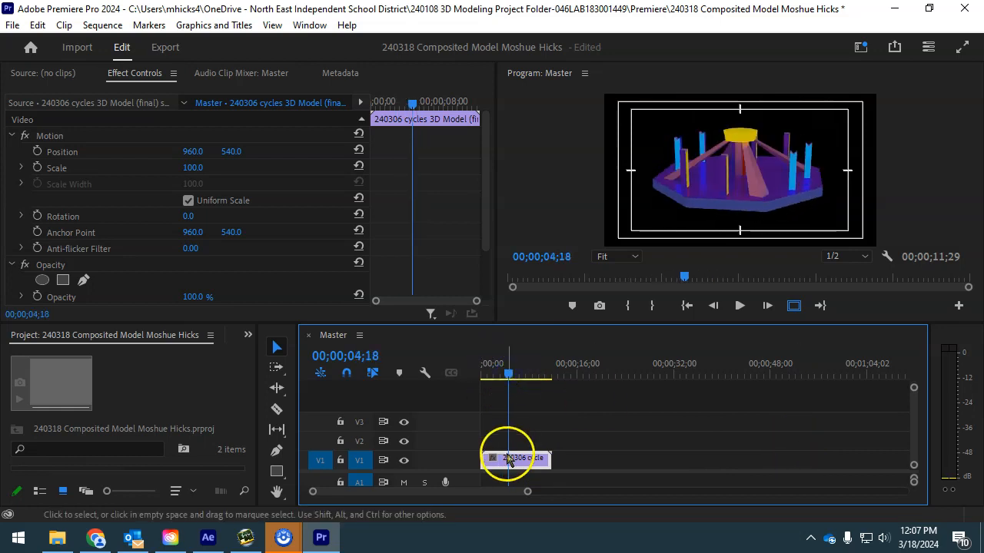
drag(506, 462, 504, 456)
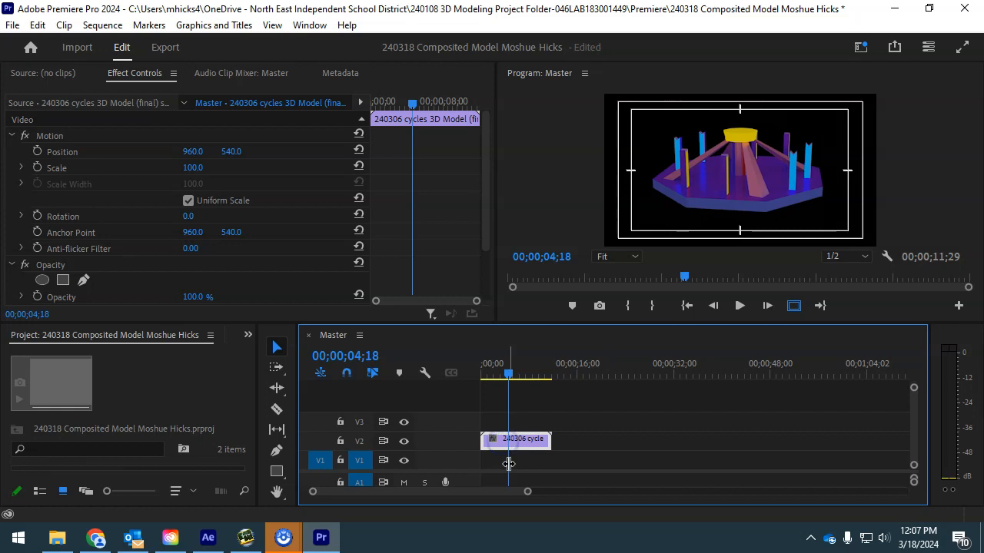